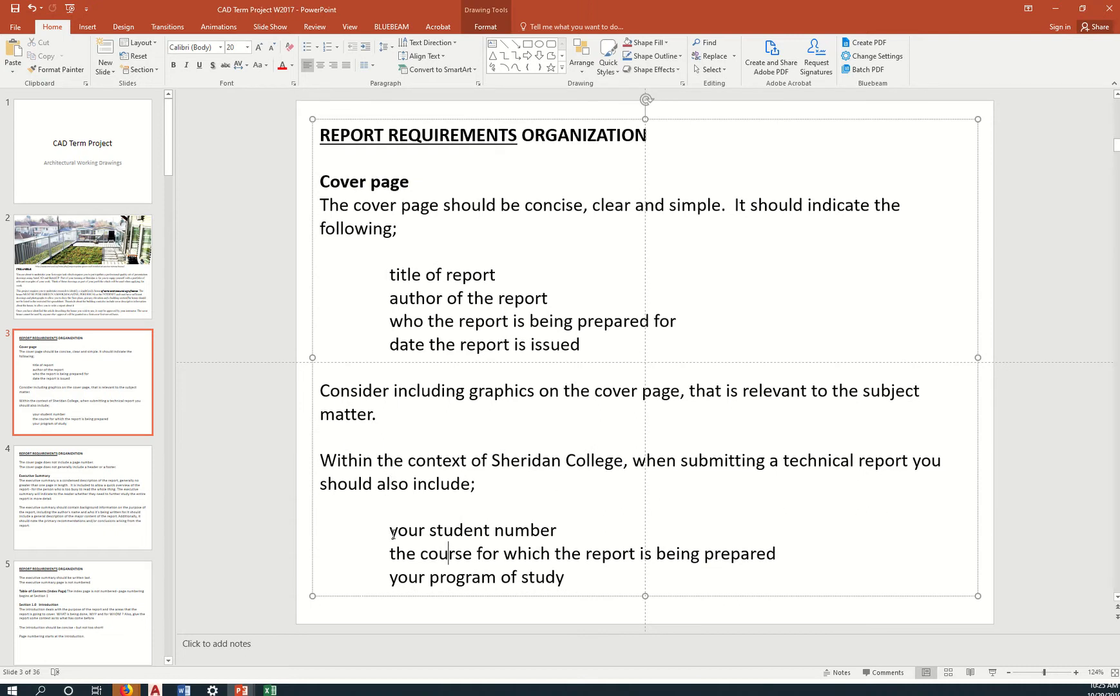
Page through the PowerPoint slides to slide 10 and select the header requirement wording.
click(83, 500)
click(78, 596)
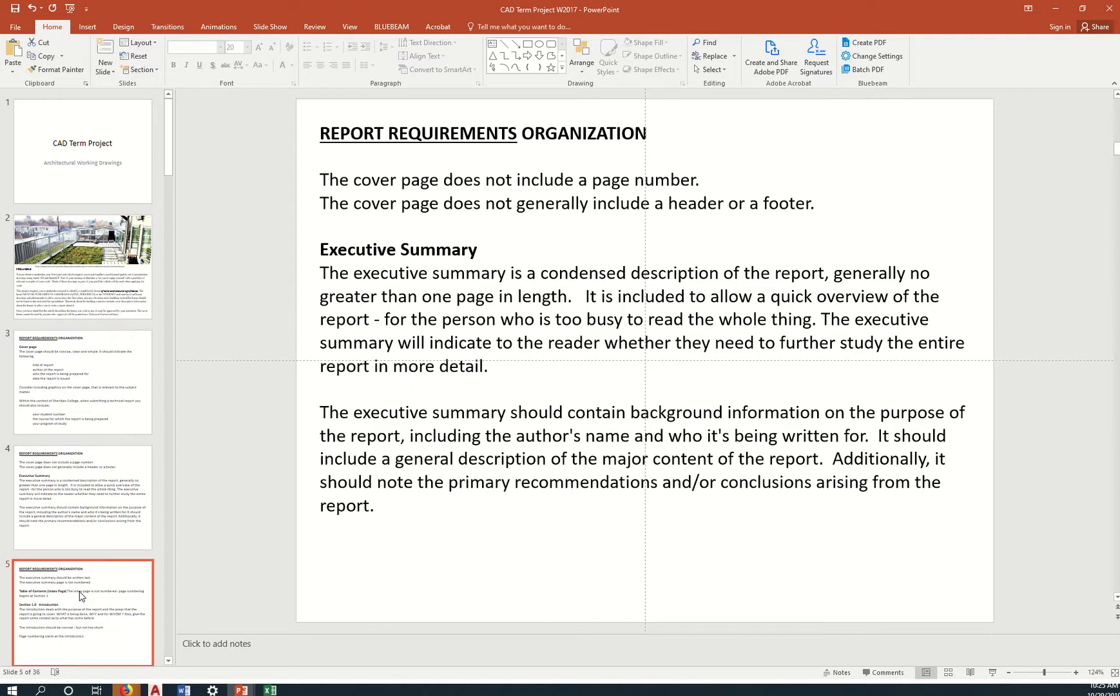
click(80, 596)
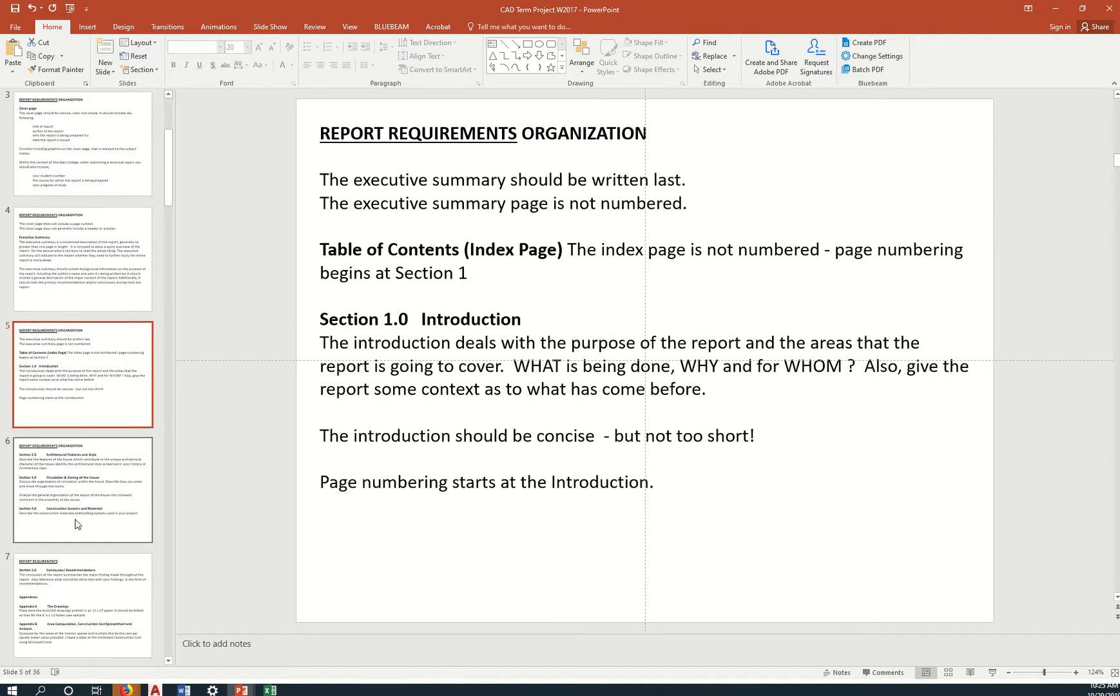
click(79, 584)
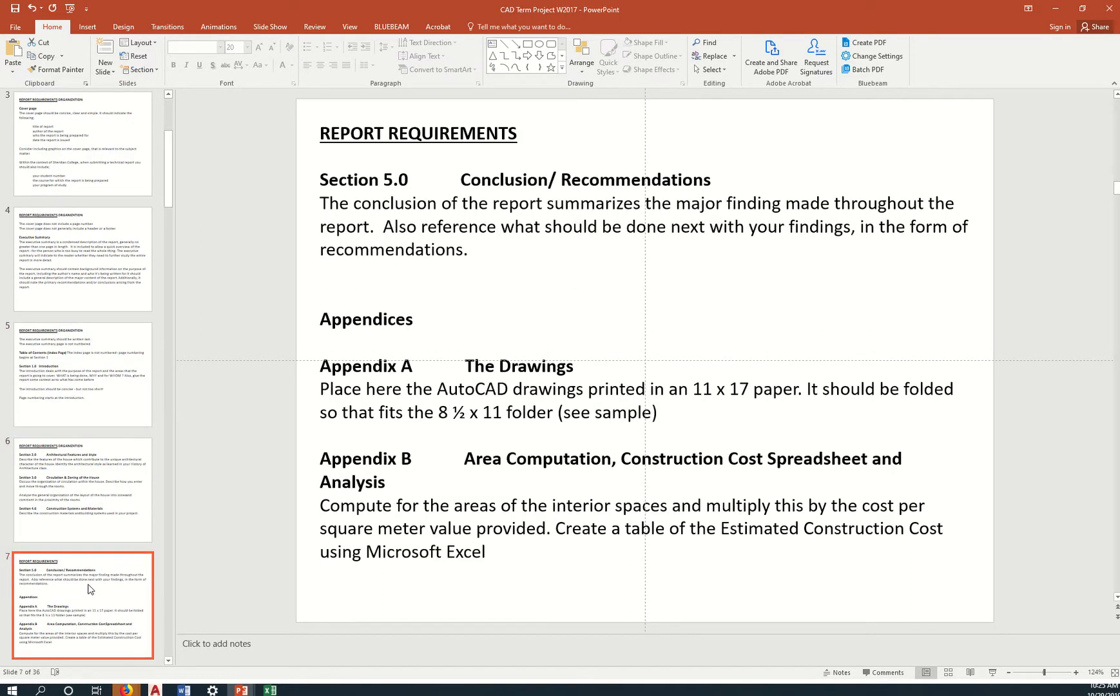
click(85, 555)
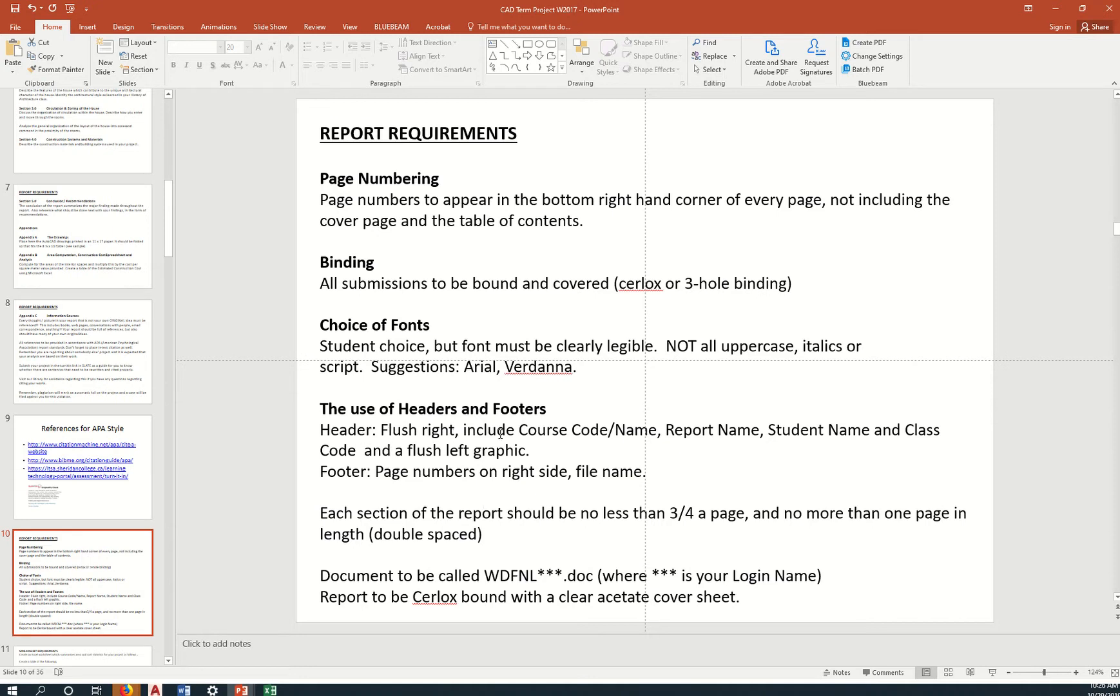
drag(520, 430, 359, 451)
key(ctrl+c)
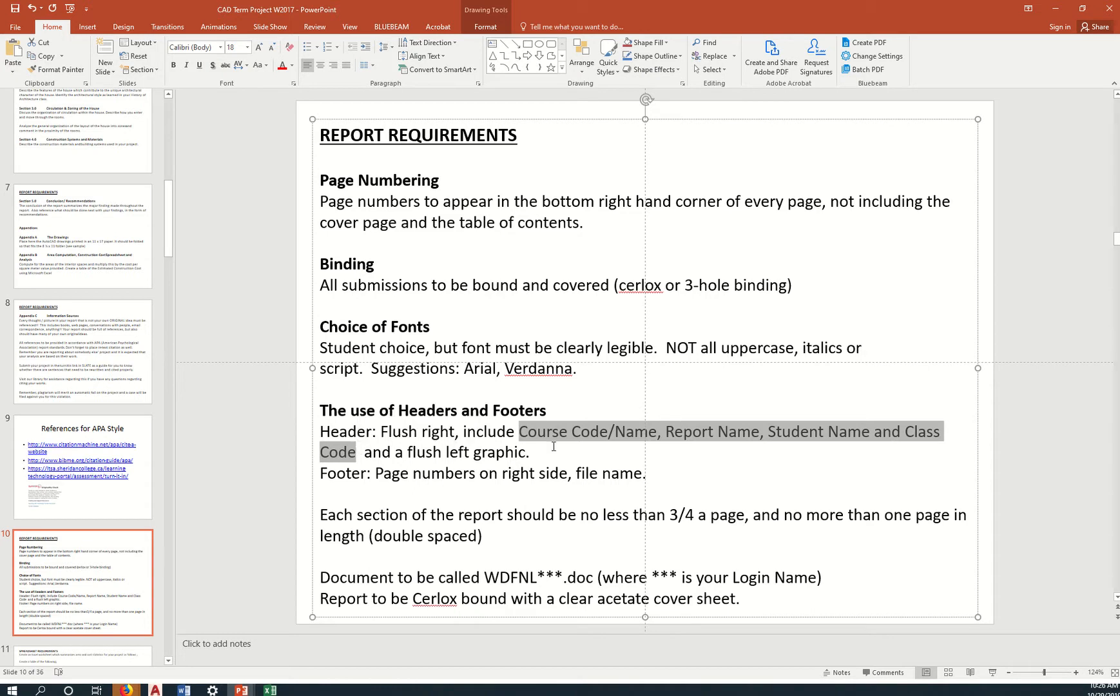
Paste the Course Code/Name, Report Name, Student Name, Class Code wording into the header, flush right.
key(alt+Tab)
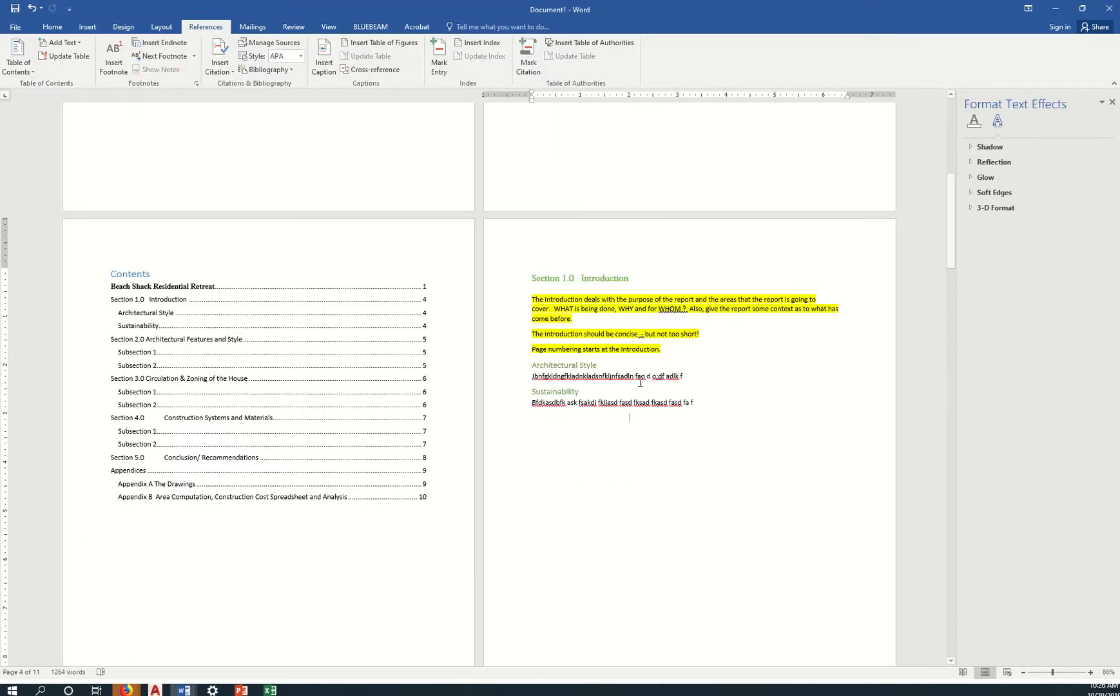
double_click(663, 243)
key(ctrl+v)
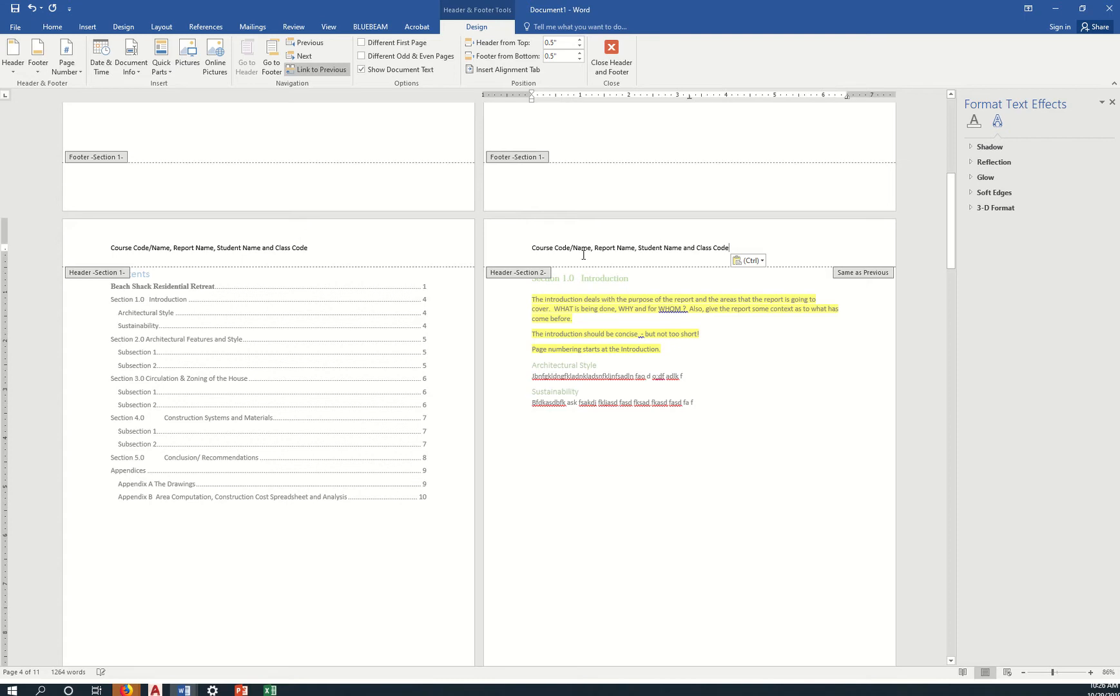
key(alt+Tab)
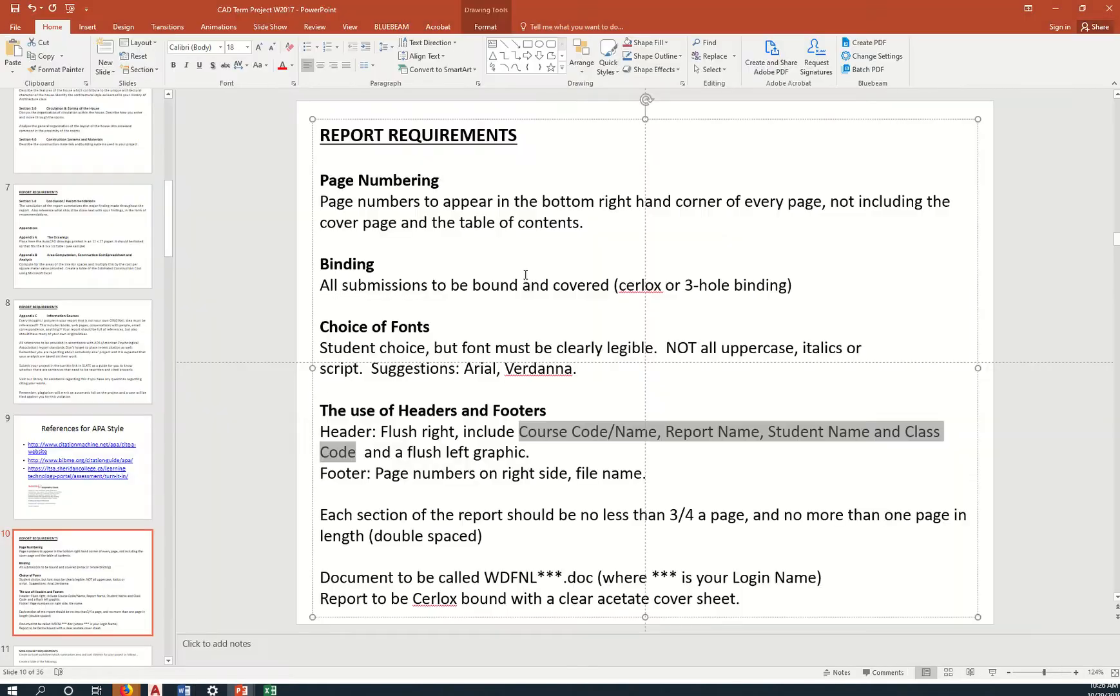
key(alt+Tab)
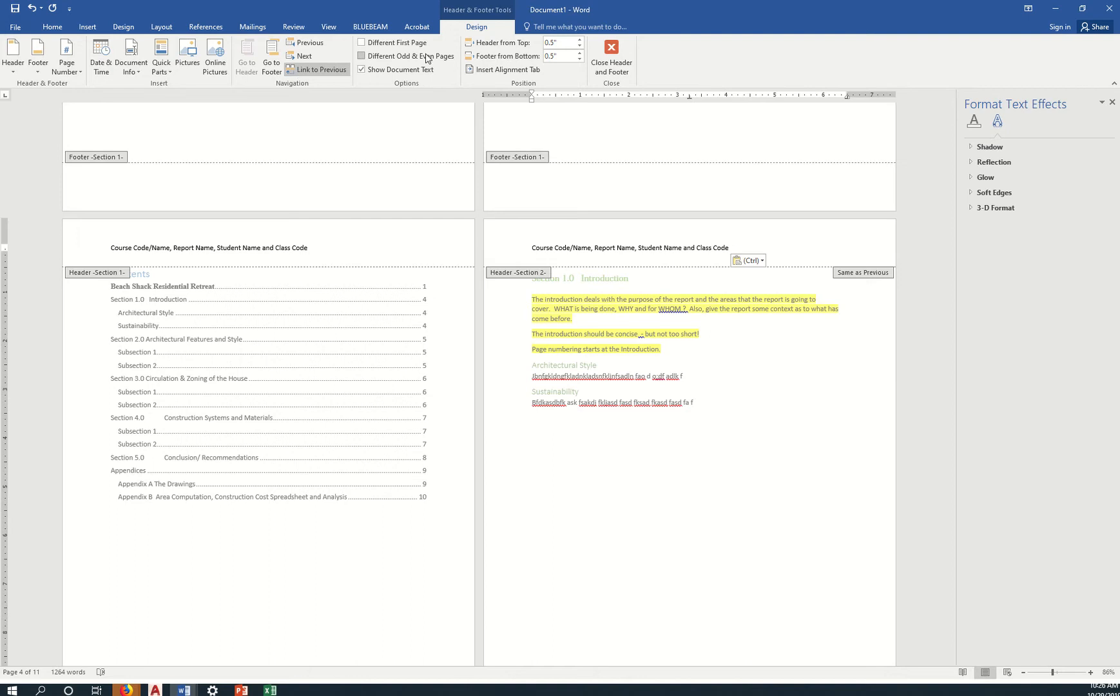
click(53, 26)
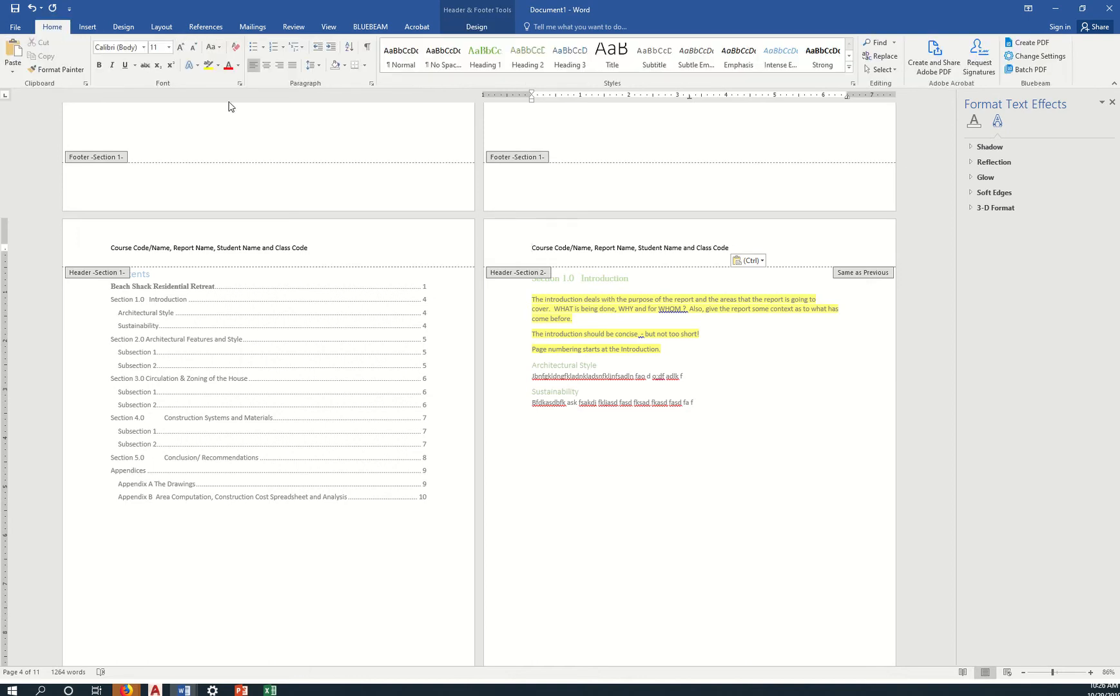
click(283, 68)
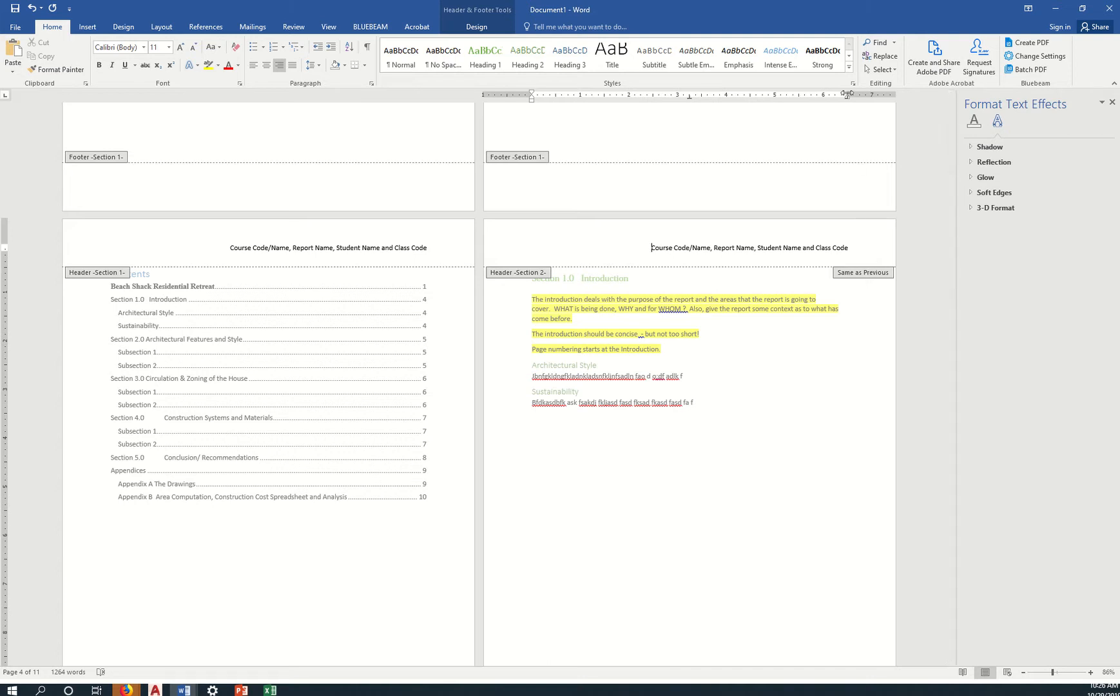
drag(847, 94, 862, 94)
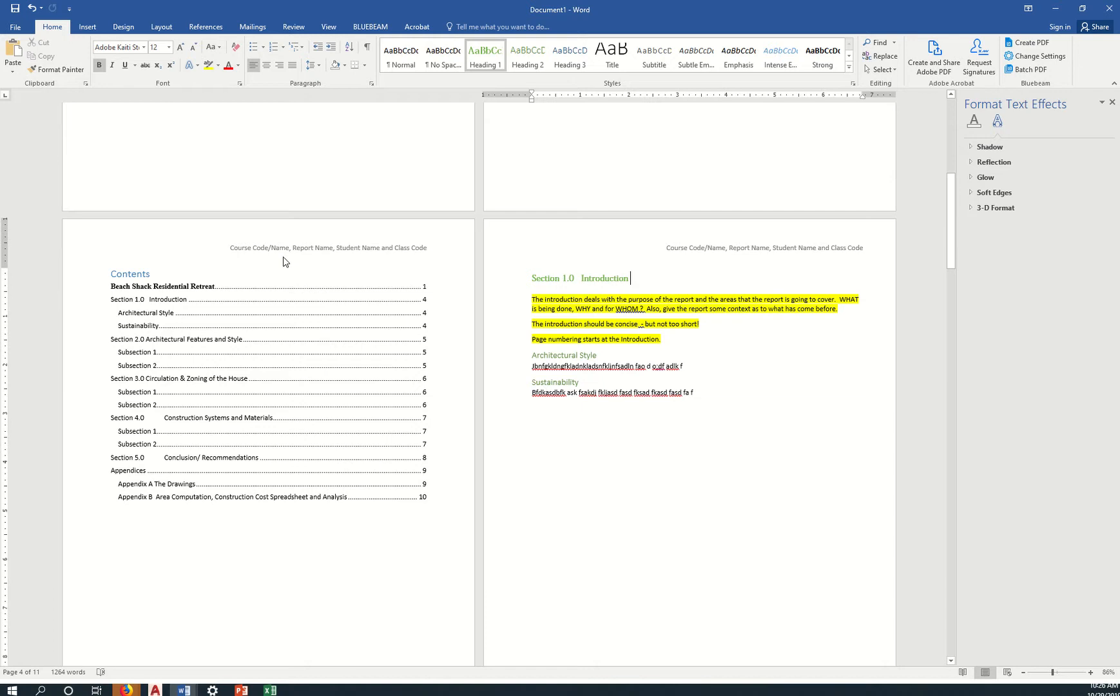
Break the header onto a second line starting at 'Student Name'.
double_click(762, 247)
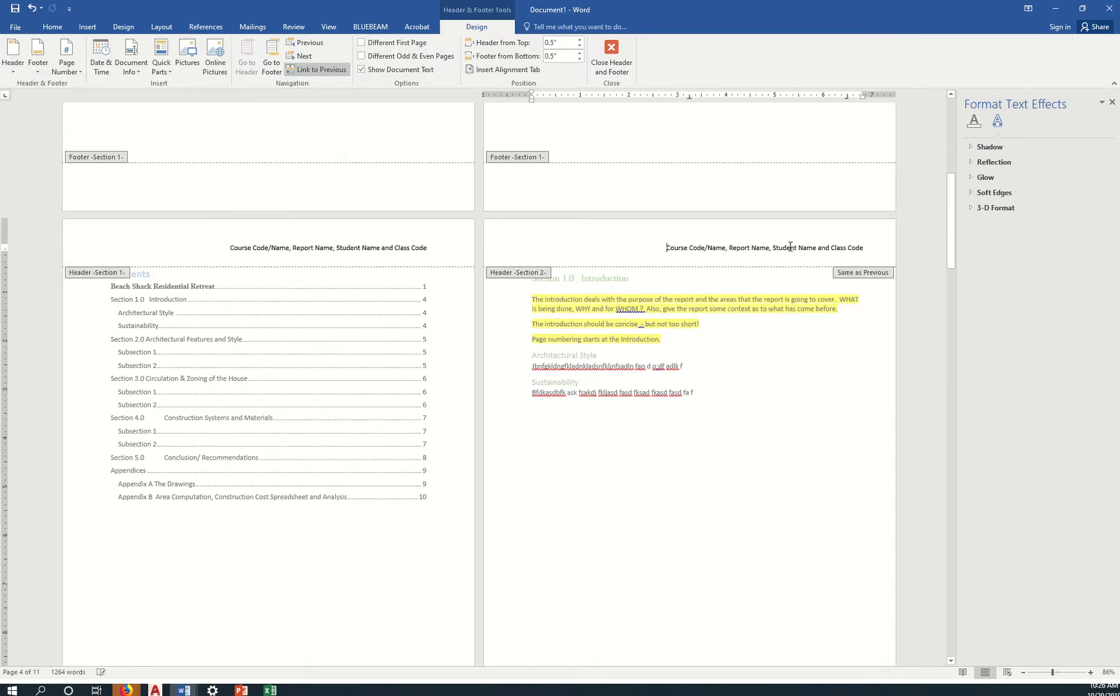
click(773, 247)
key(Return)
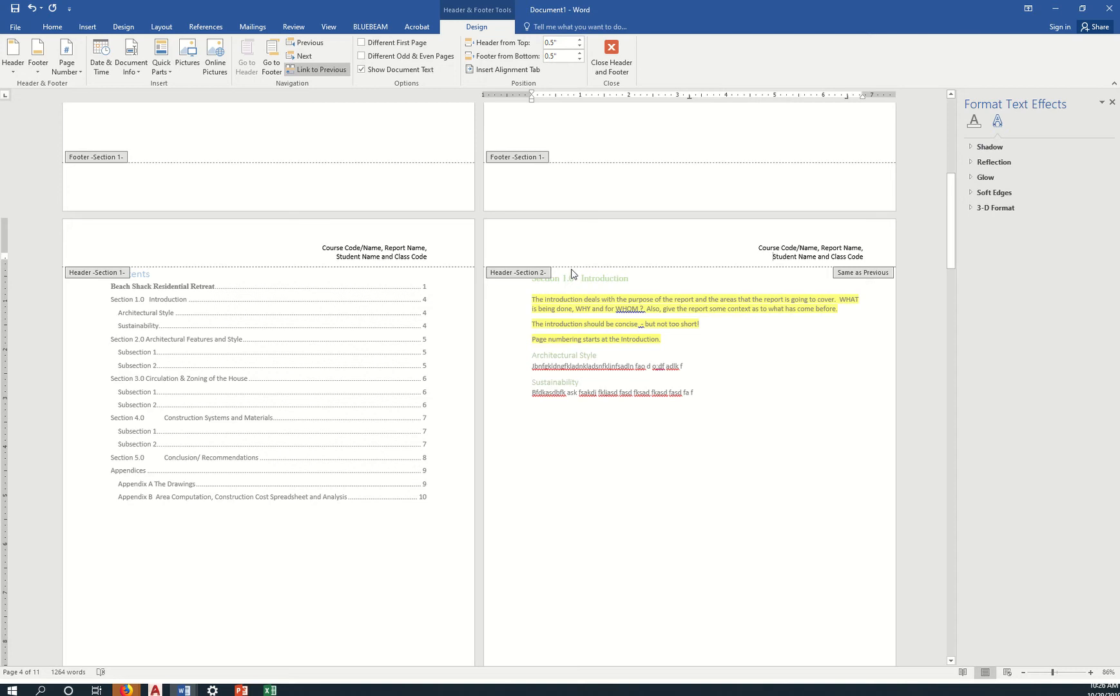
key(alt+Tab)
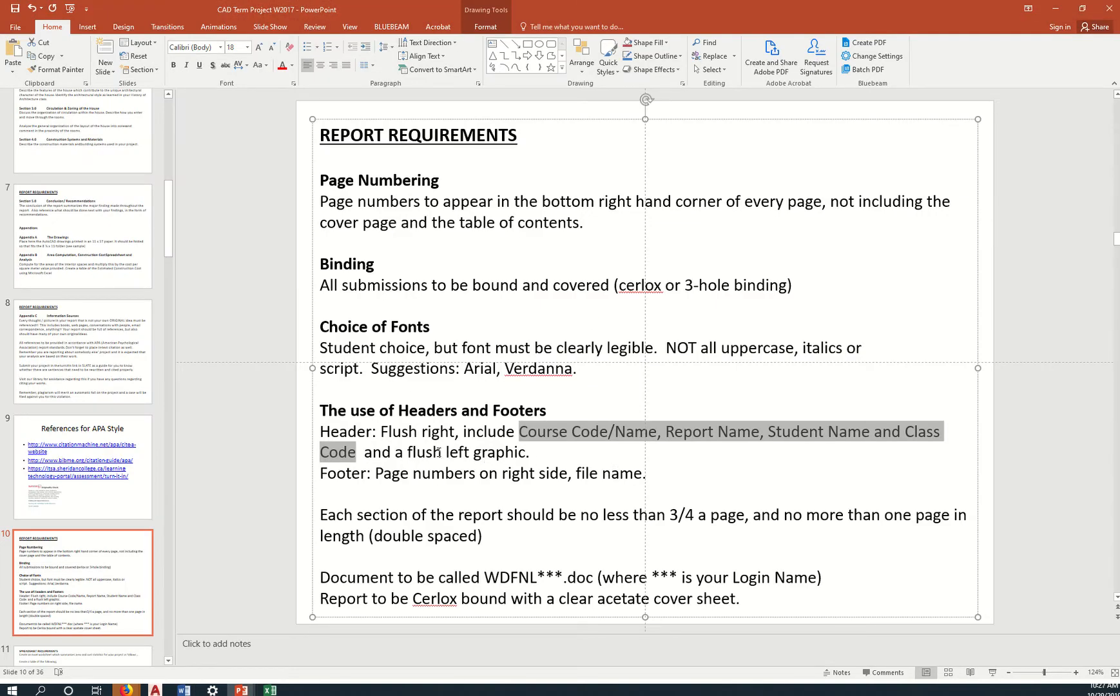
key(alt+Tab)
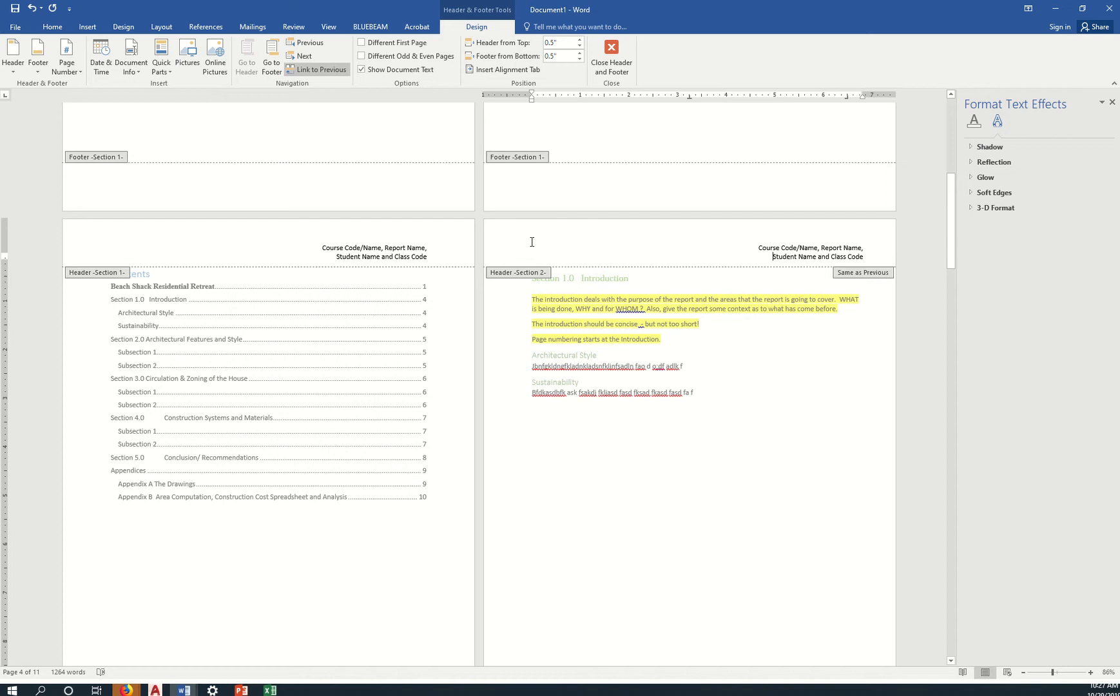
Add a 0.81" by 1.53" simple text box reading 'Logo Here' at the header's top-left.
click(88, 29)
click(623, 51)
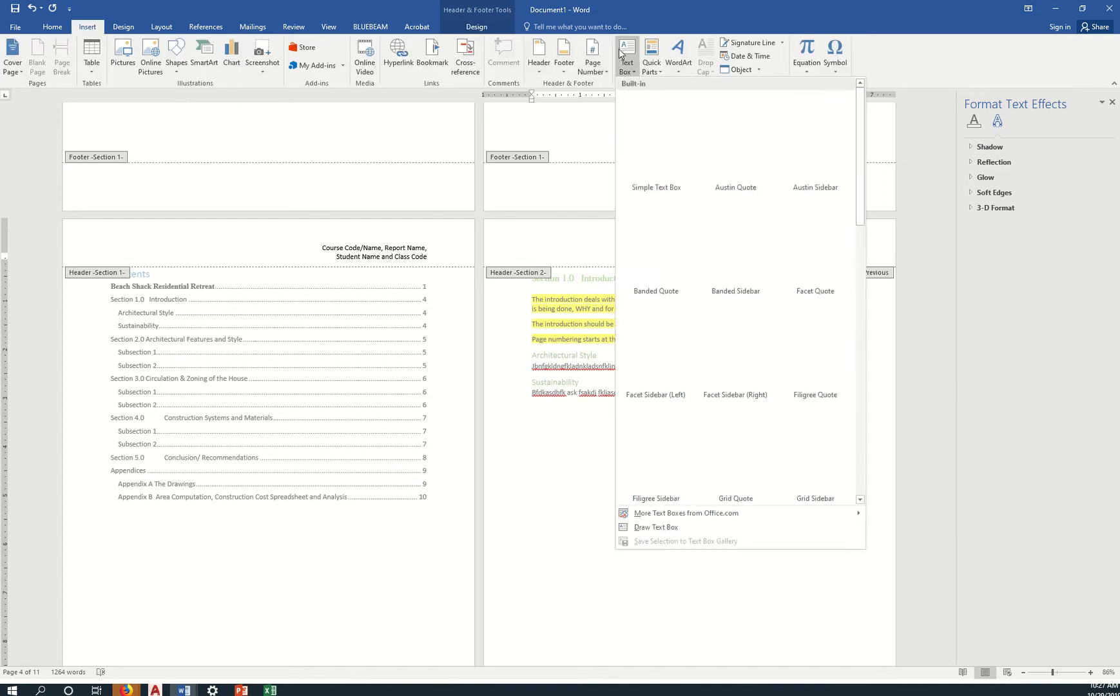
click(653, 119)
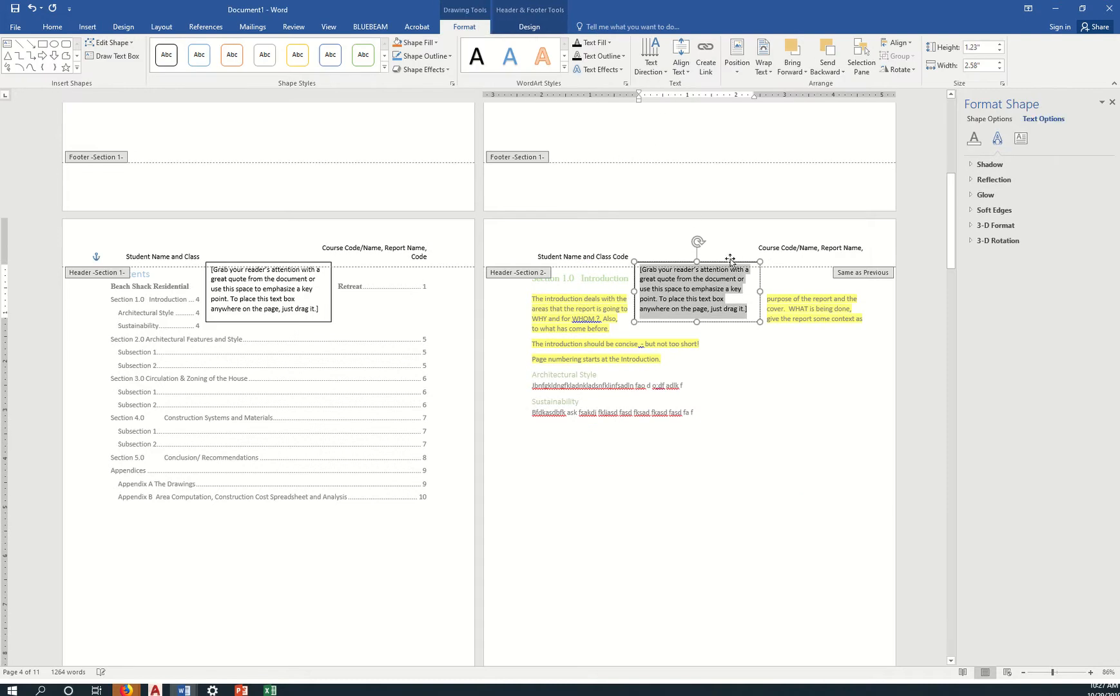
drag(726, 260, 597, 224)
drag(621, 281, 570, 261)
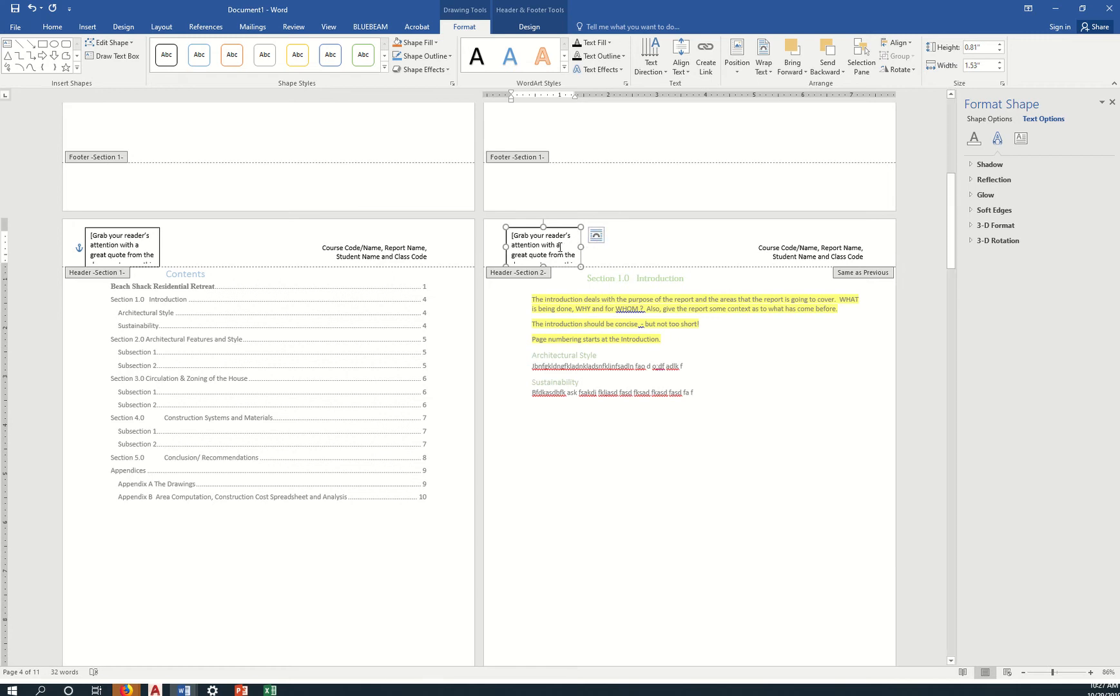
triple_click(560, 252)
key(Delete)
text(Log)
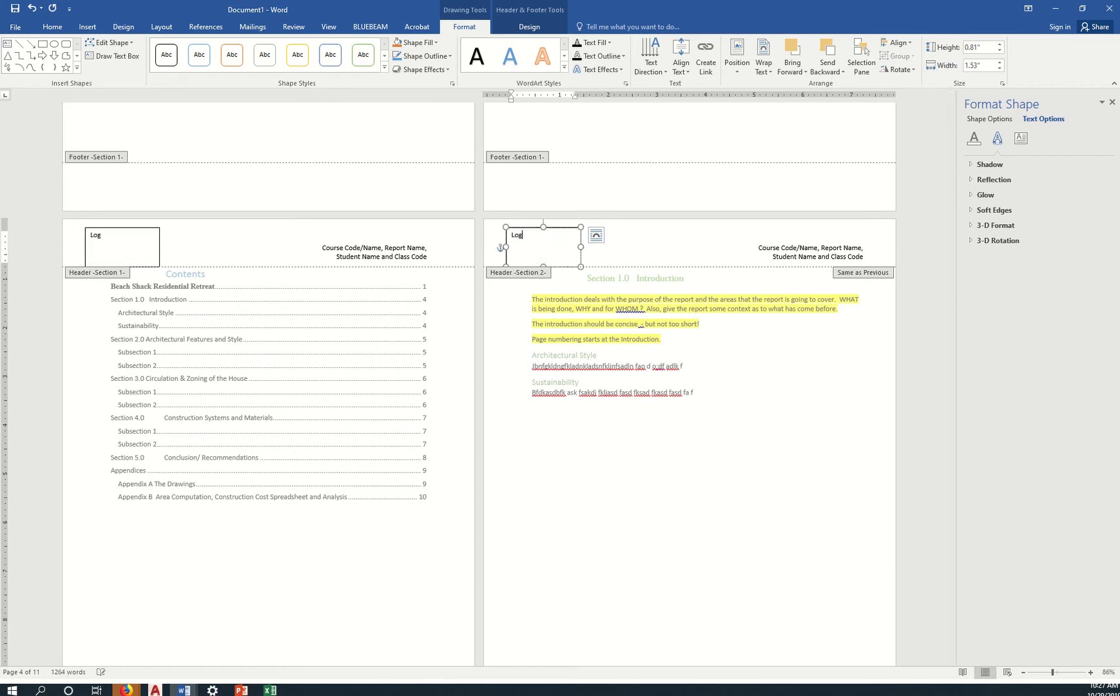
text(o Here)
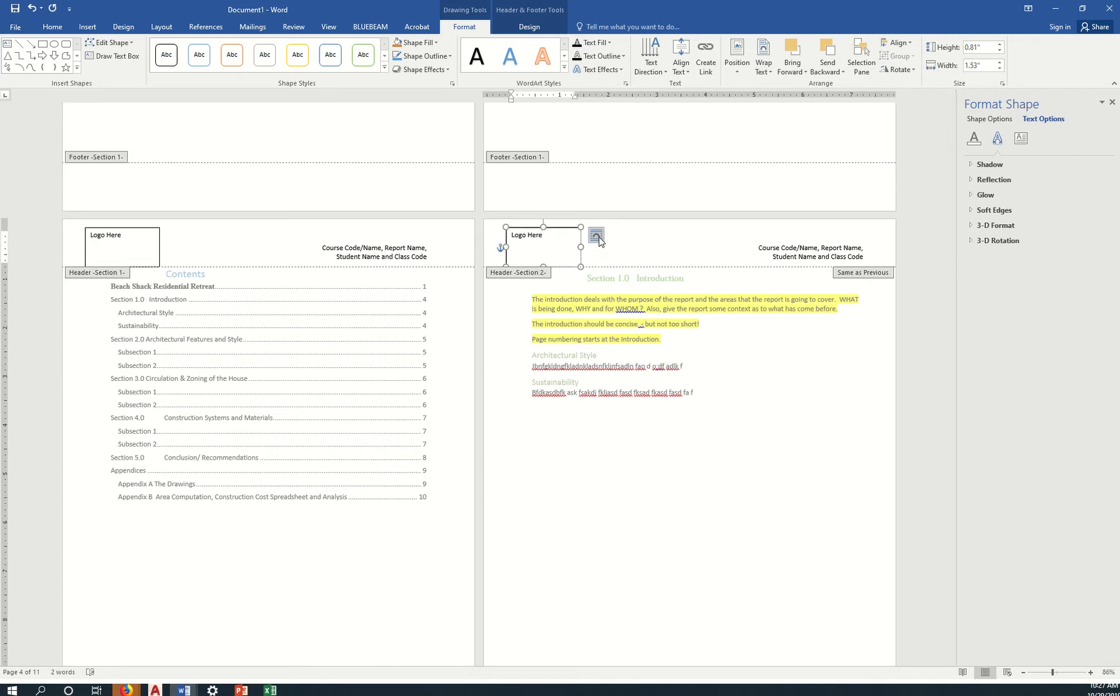
Set the Logo Here box behind the text and remove its outline.
click(596, 235)
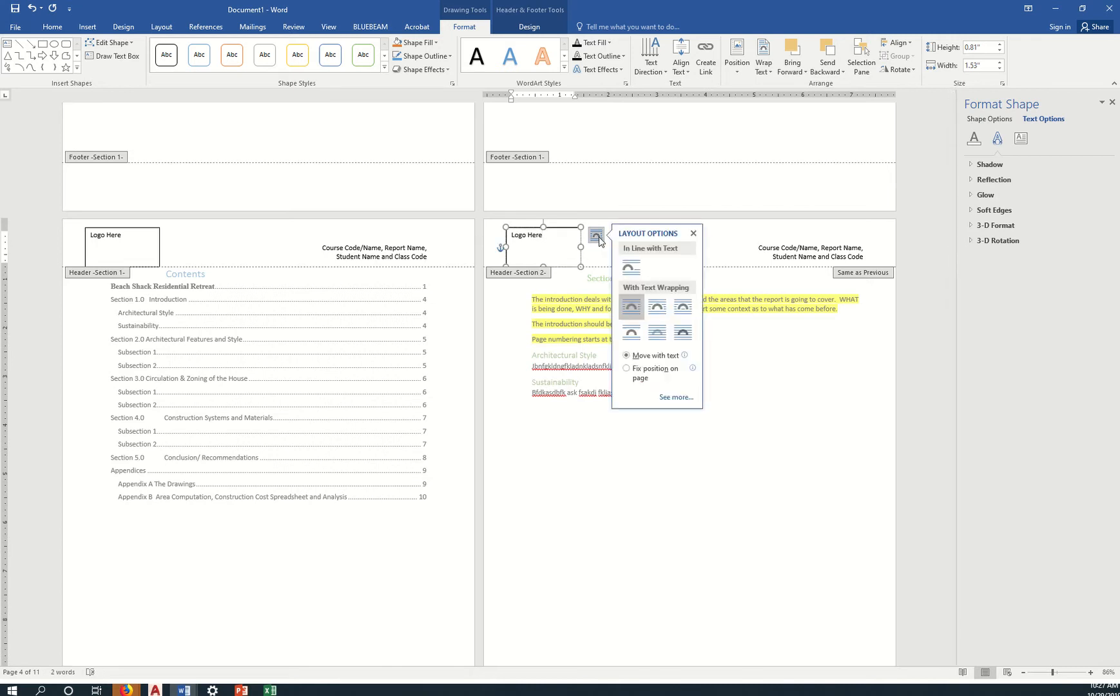
click(663, 334)
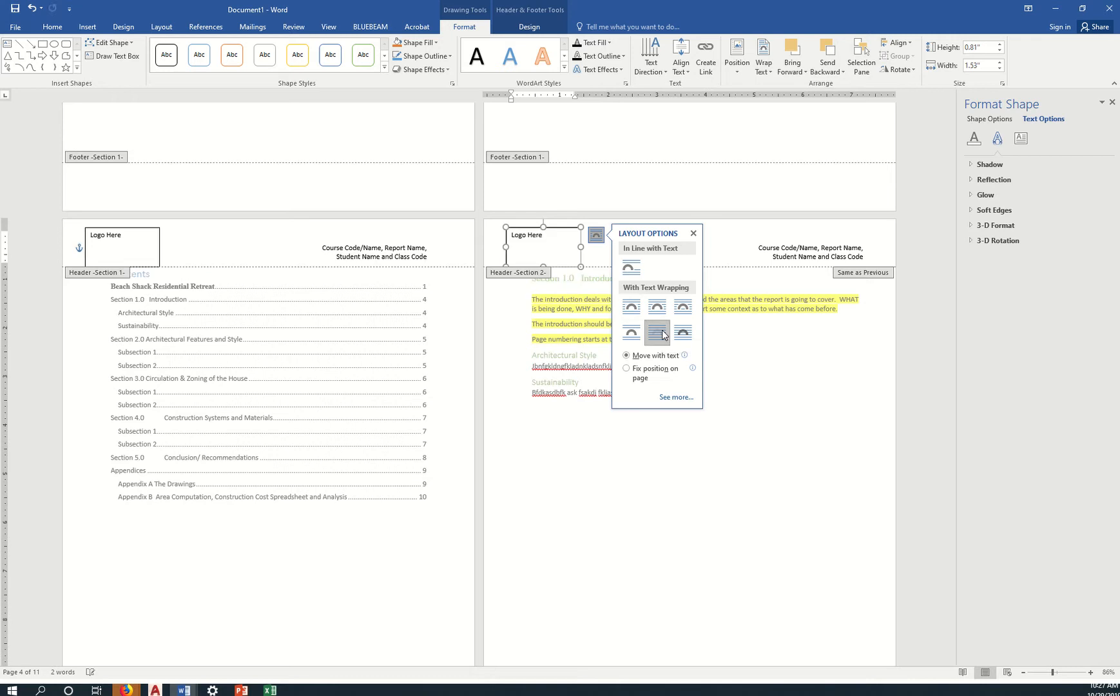
right_click(581, 257)
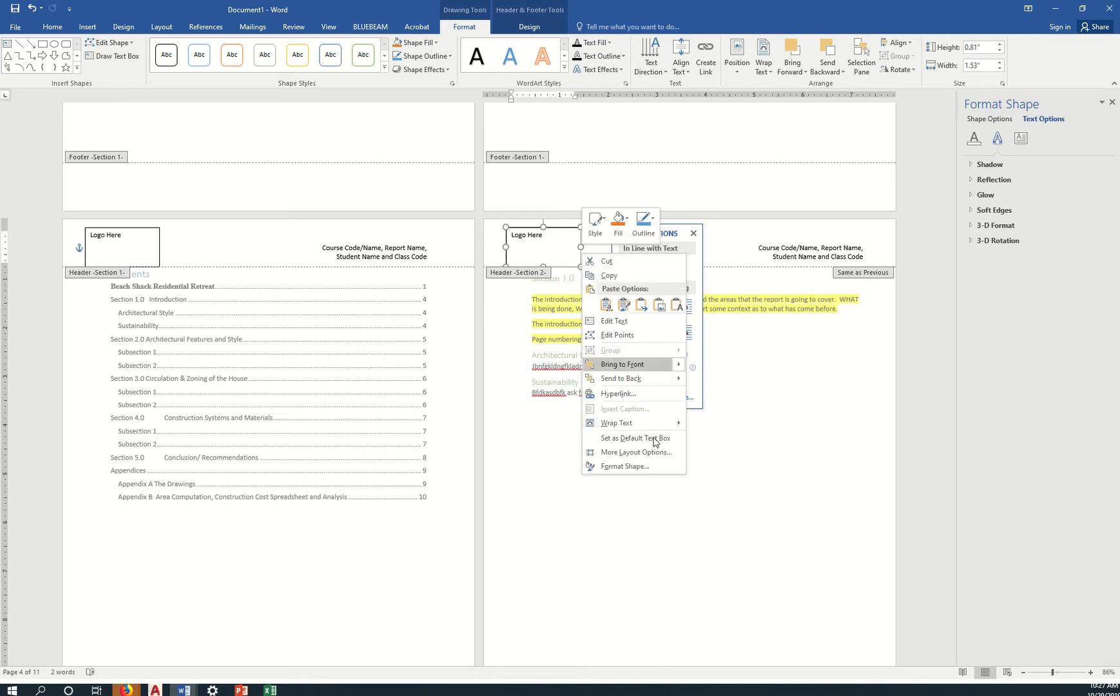
click(624, 466)
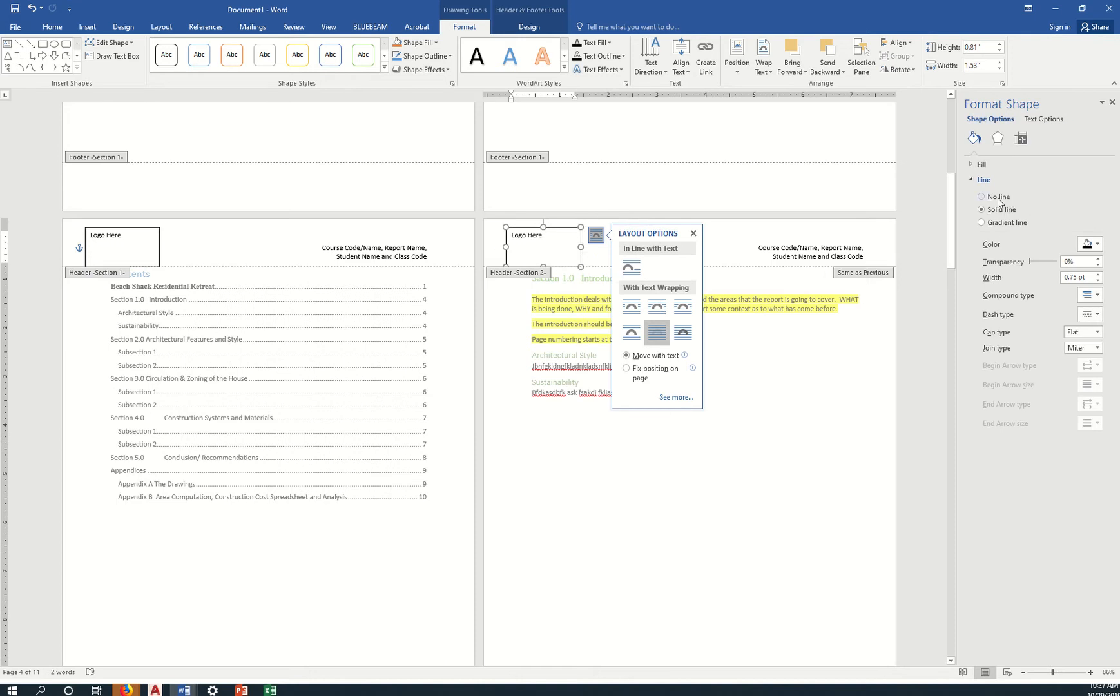
click(998, 201)
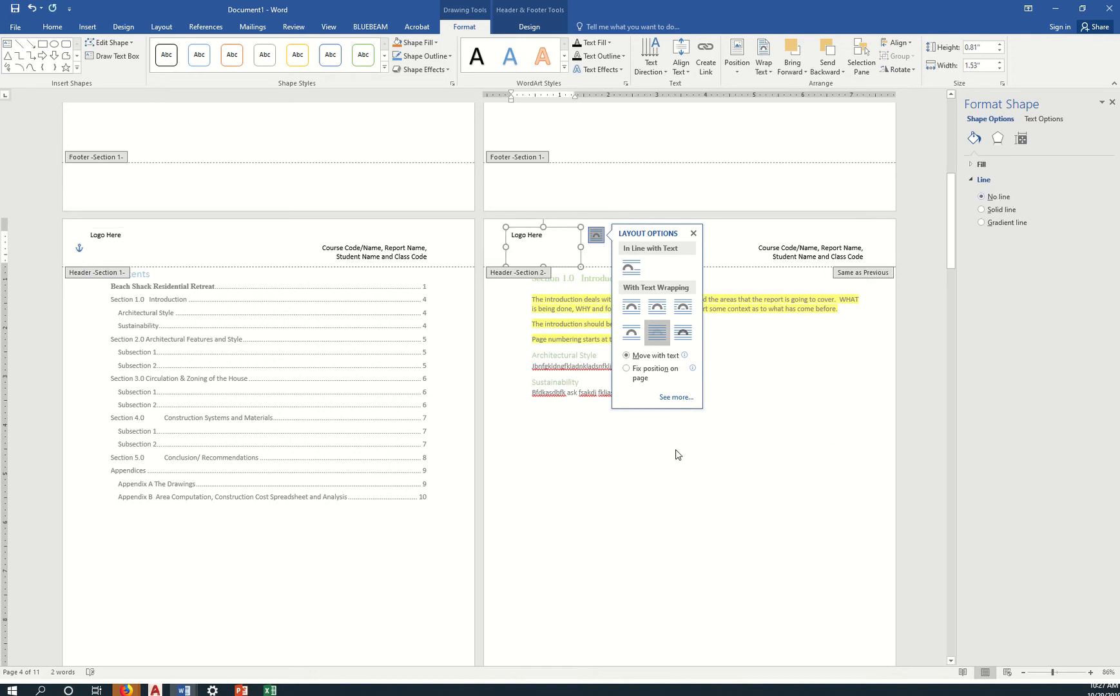
click(550, 250)
Select the footer requirement 'Page numbers on right side, file name' on PowerPoint slide 10.
triple_click(509, 367)
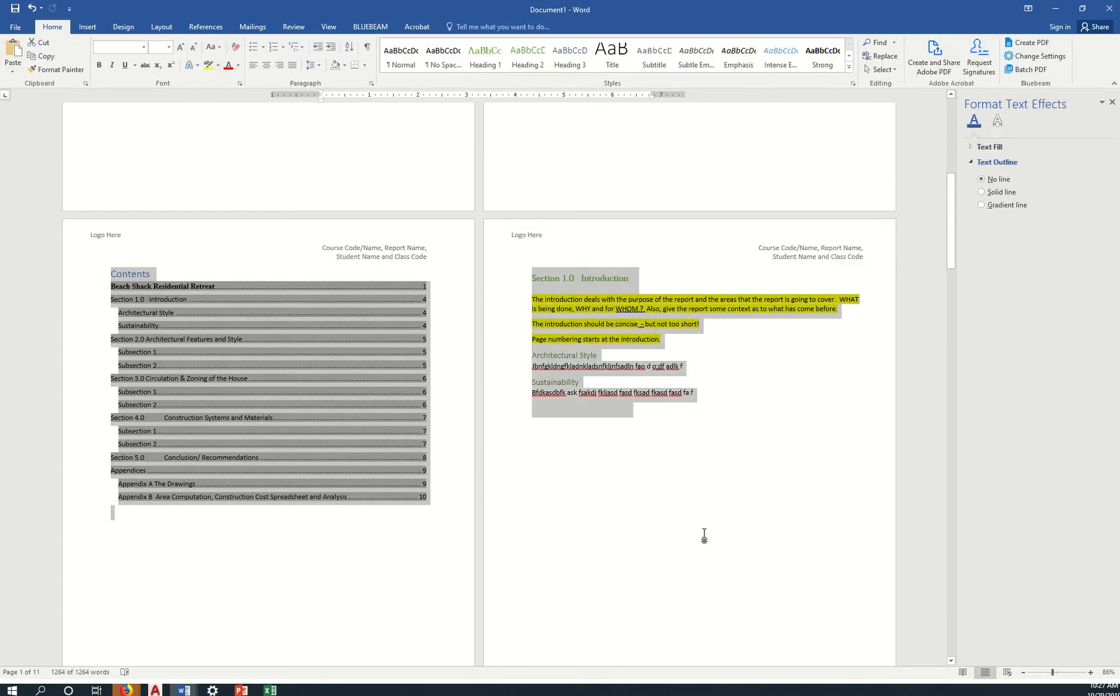
click(667, 404)
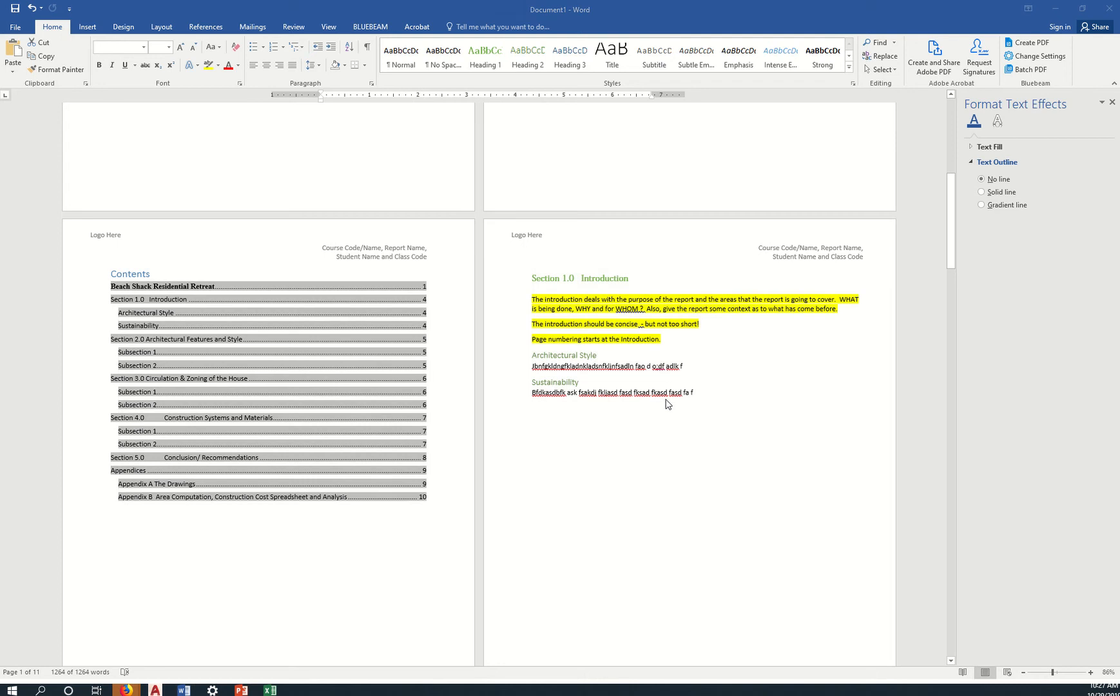
key(alt+Tab)
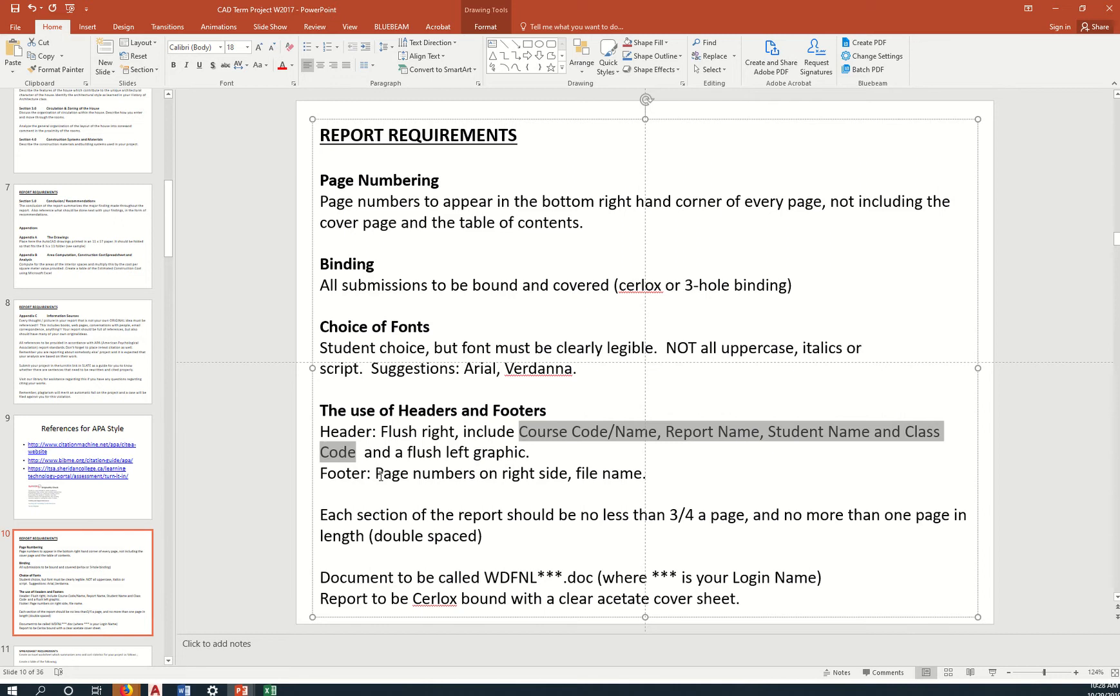
drag(379, 476, 618, 472)
key(ctrl+c)
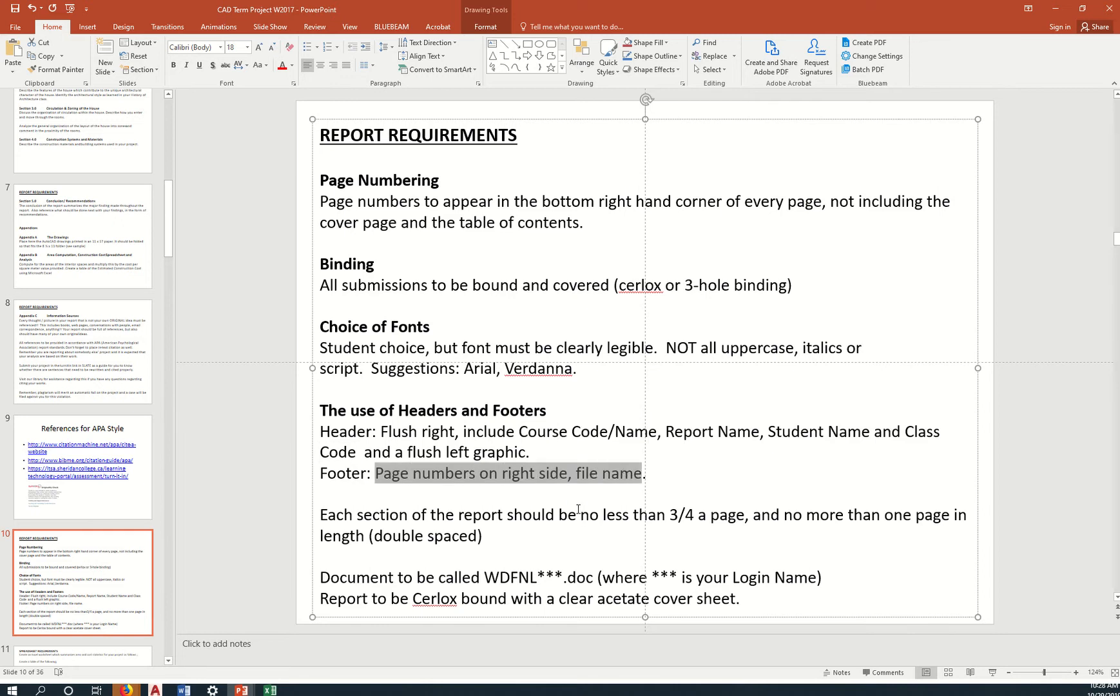
key(alt+Tab)
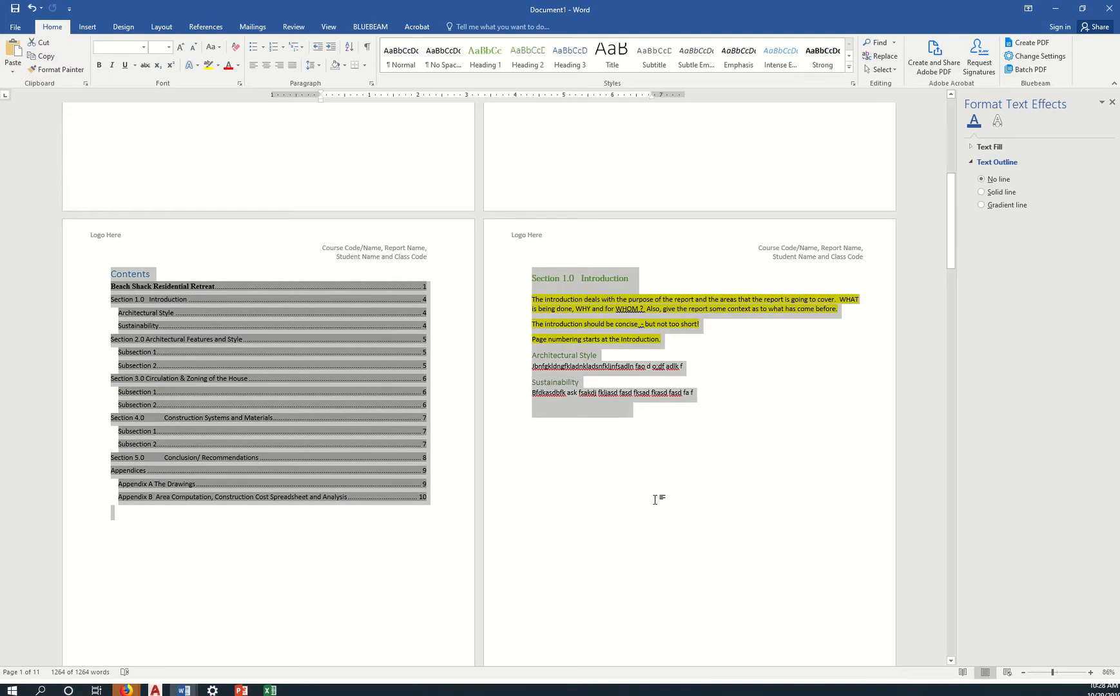
Paste the footer requirement into the Word footer and right-align it.
double_click(756, 193)
key(ctrl+v)
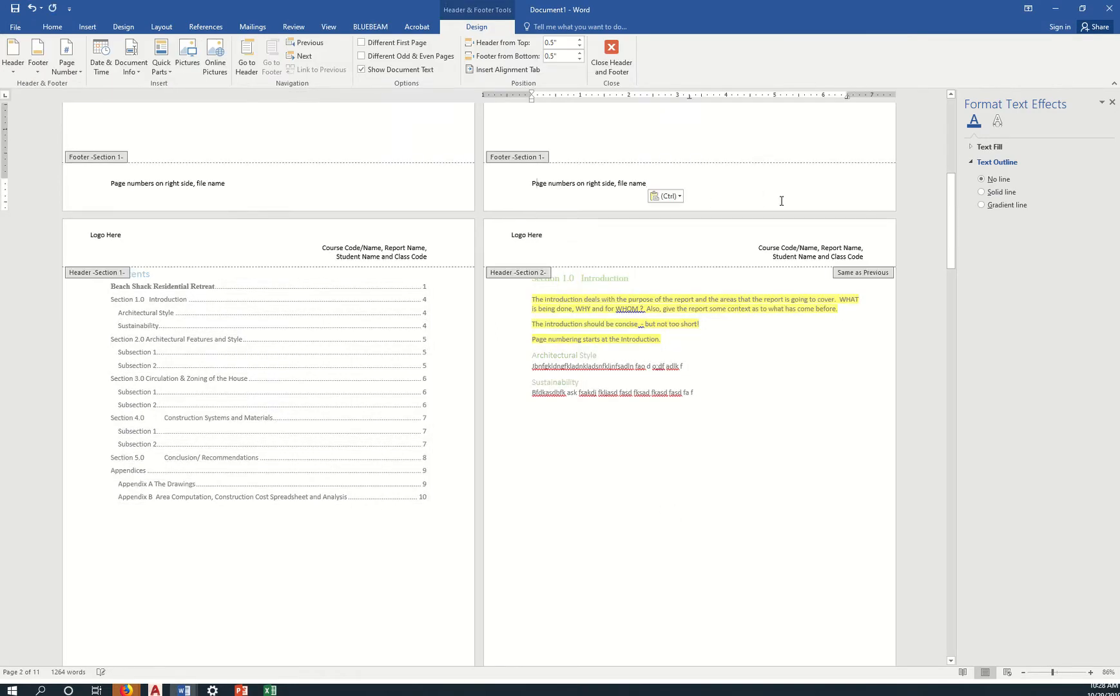
key(alt+Tab)
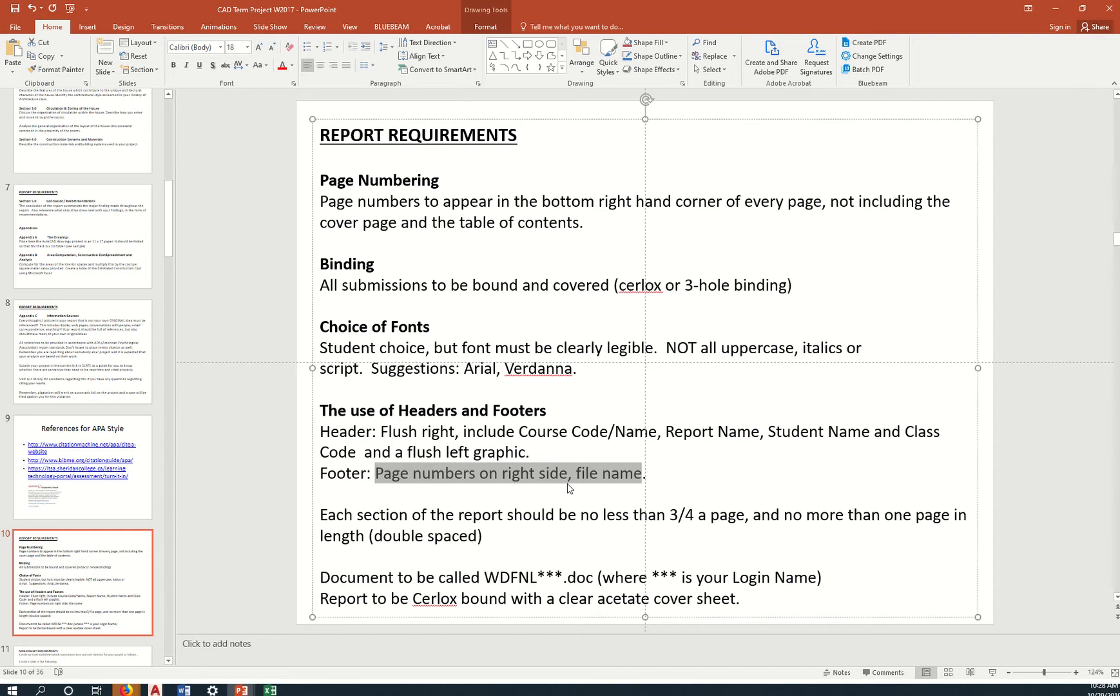
key(alt+Tab)
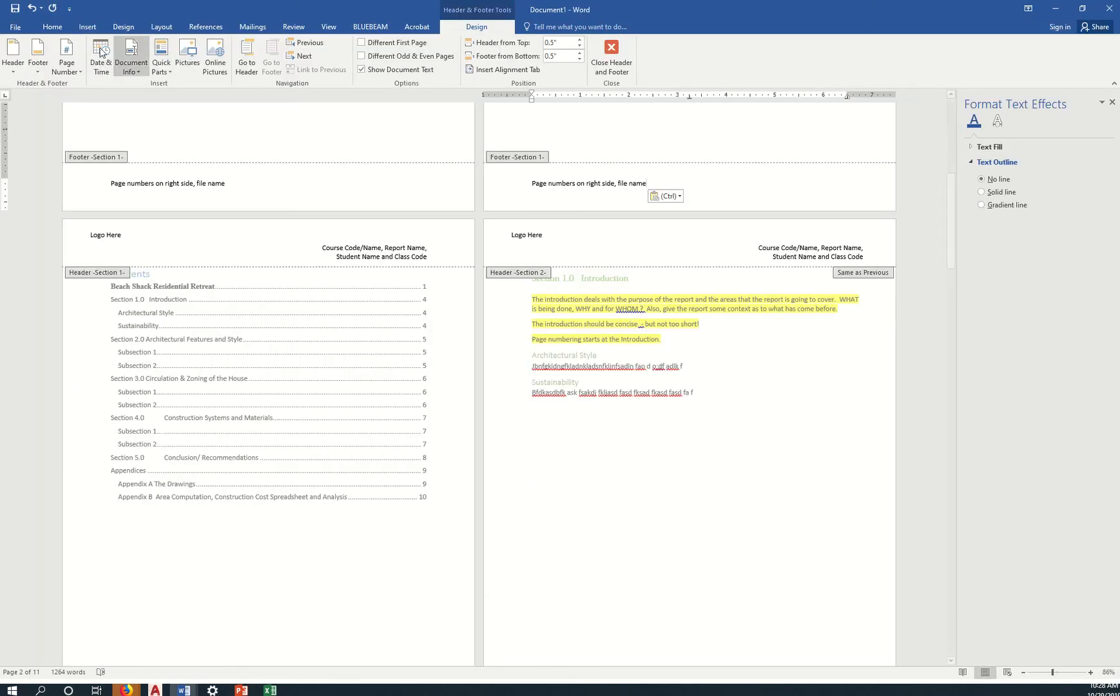
click(54, 27)
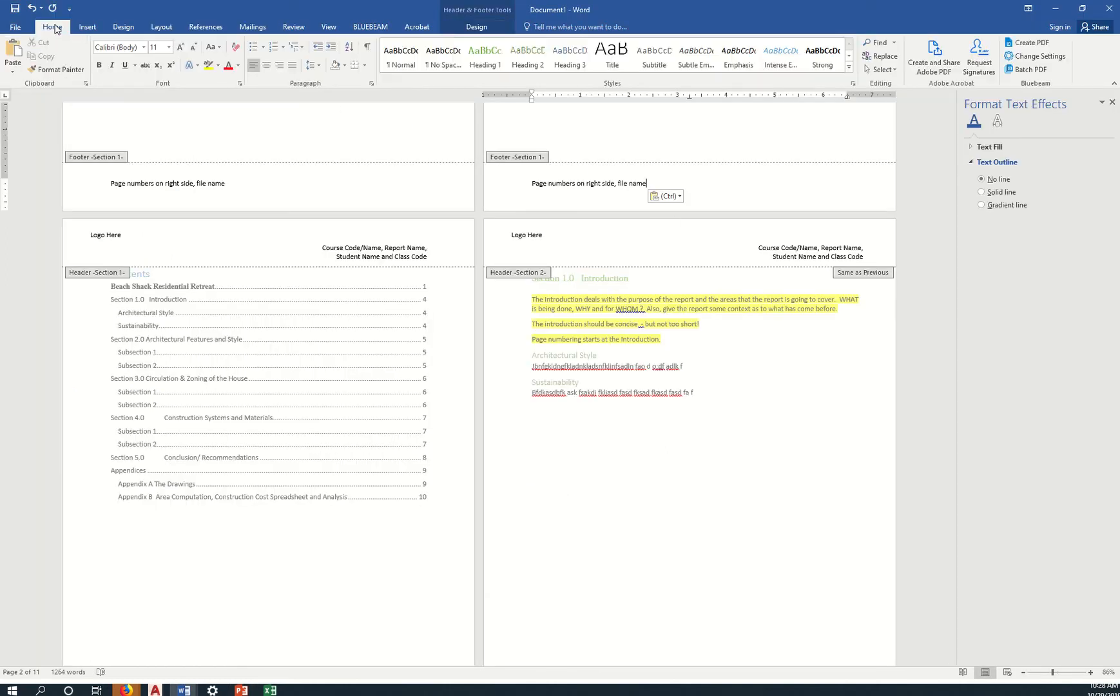
click(279, 65)
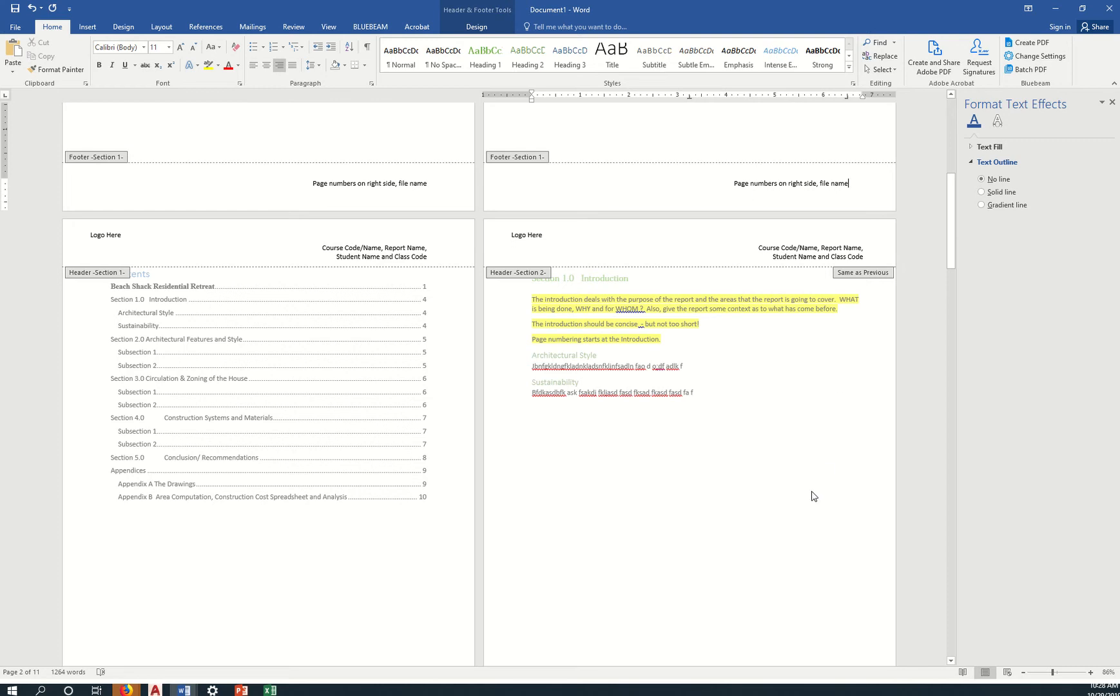
double_click(758, 460)
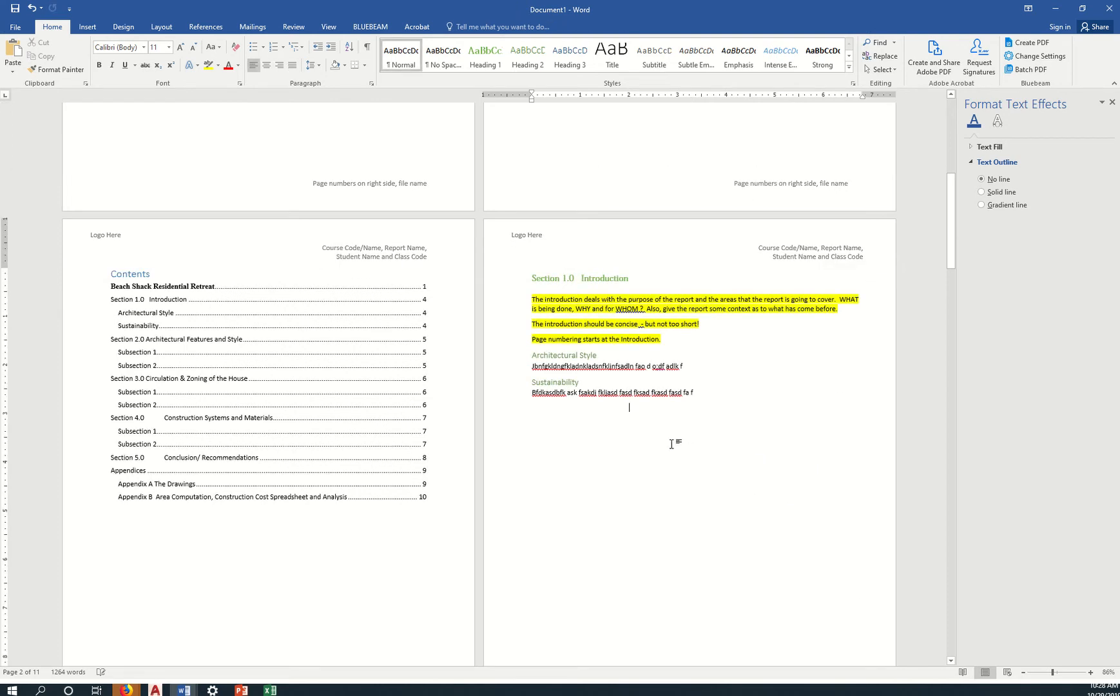
scroll(671, 444, up, 10)
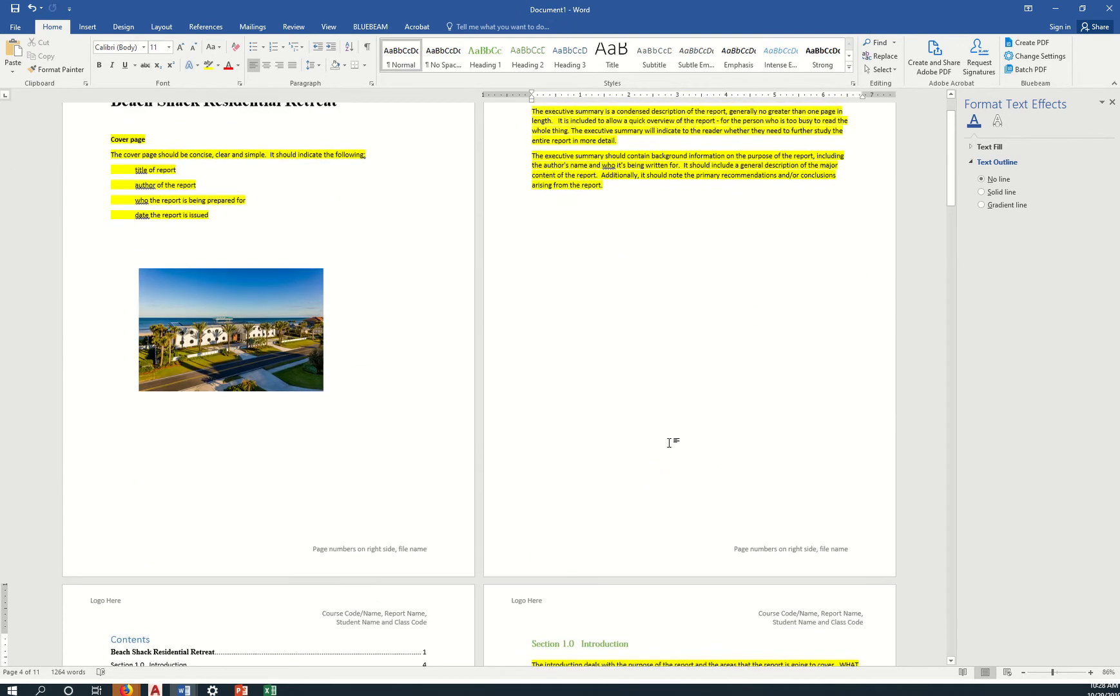
scroll(641, 449, down, 3)
scroll(403, 447, up, 3)
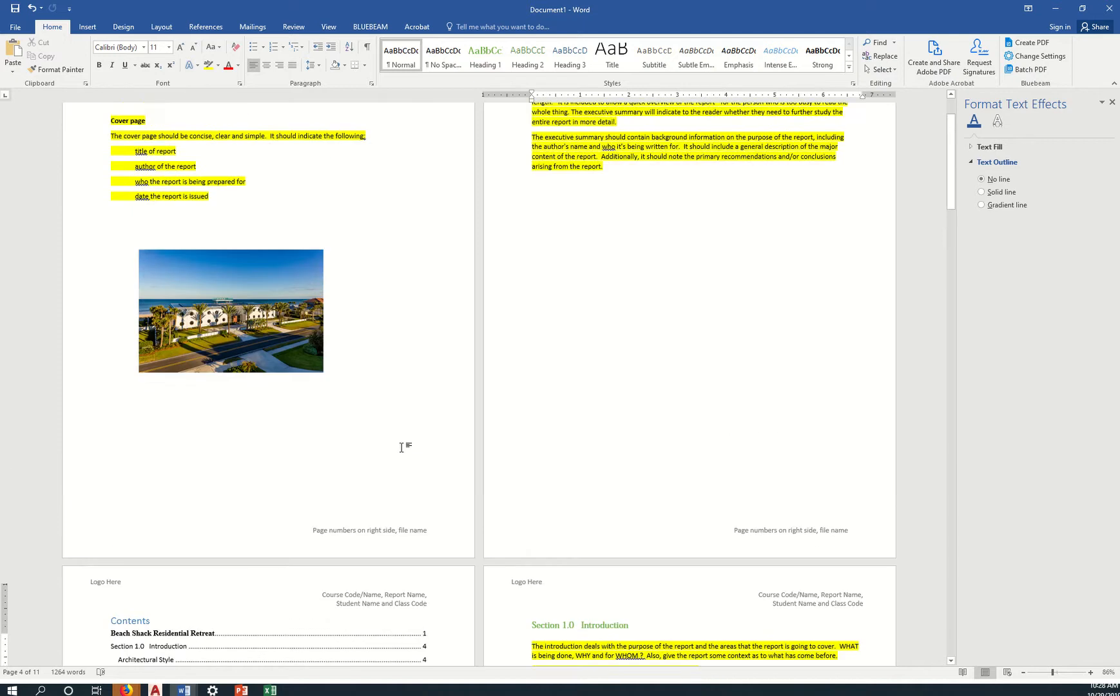
scroll(403, 445, up, 3)
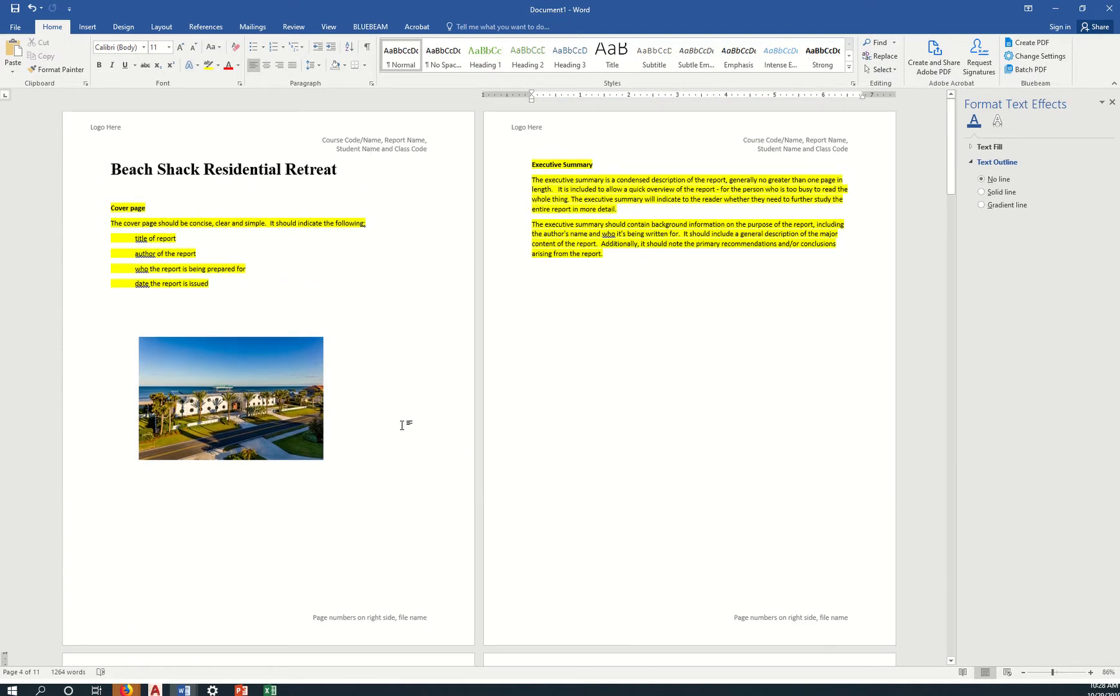
scroll(487, 544, down, 3)
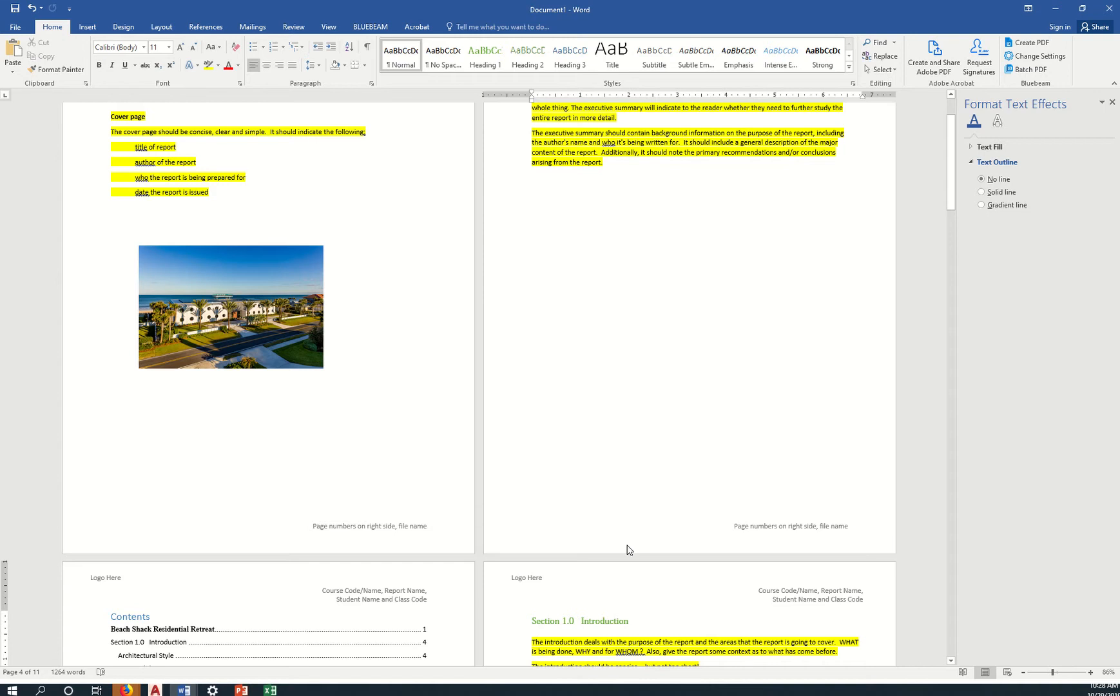
scroll(629, 550, down, 1)
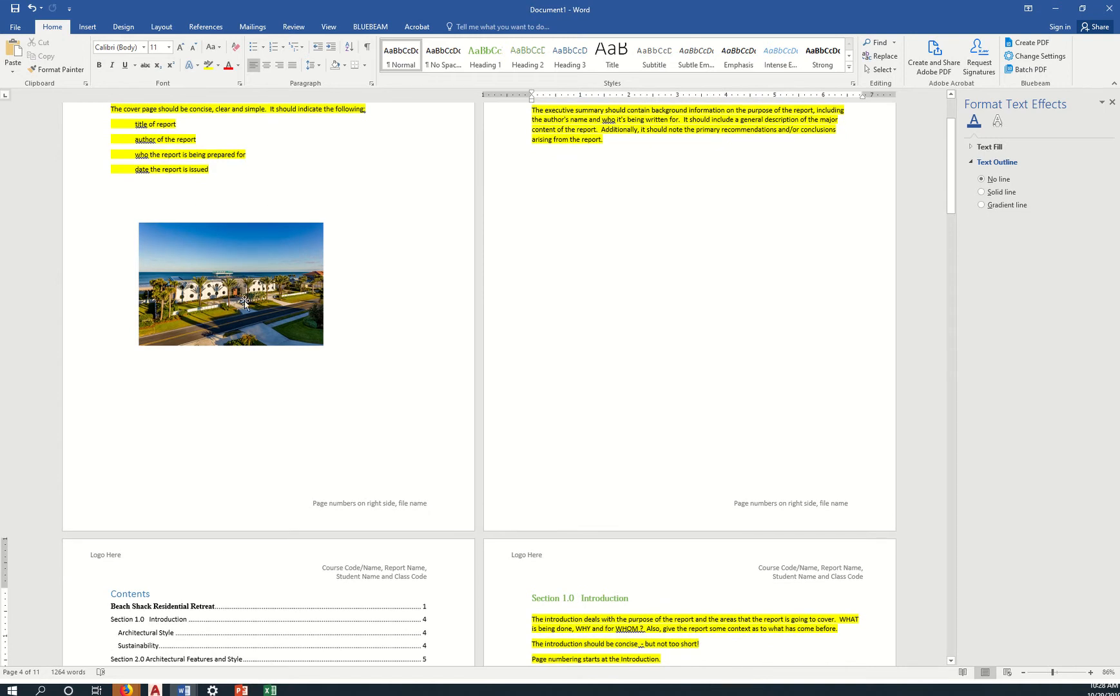
scroll(628, 358, up, 3)
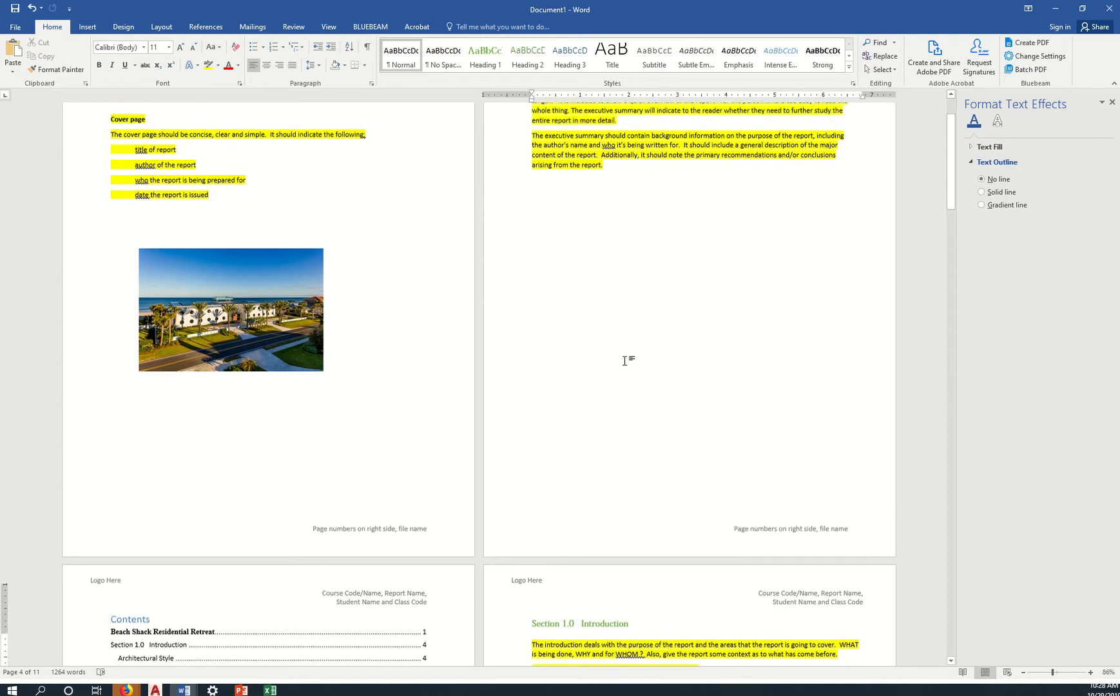
scroll(641, 430, down, 5)
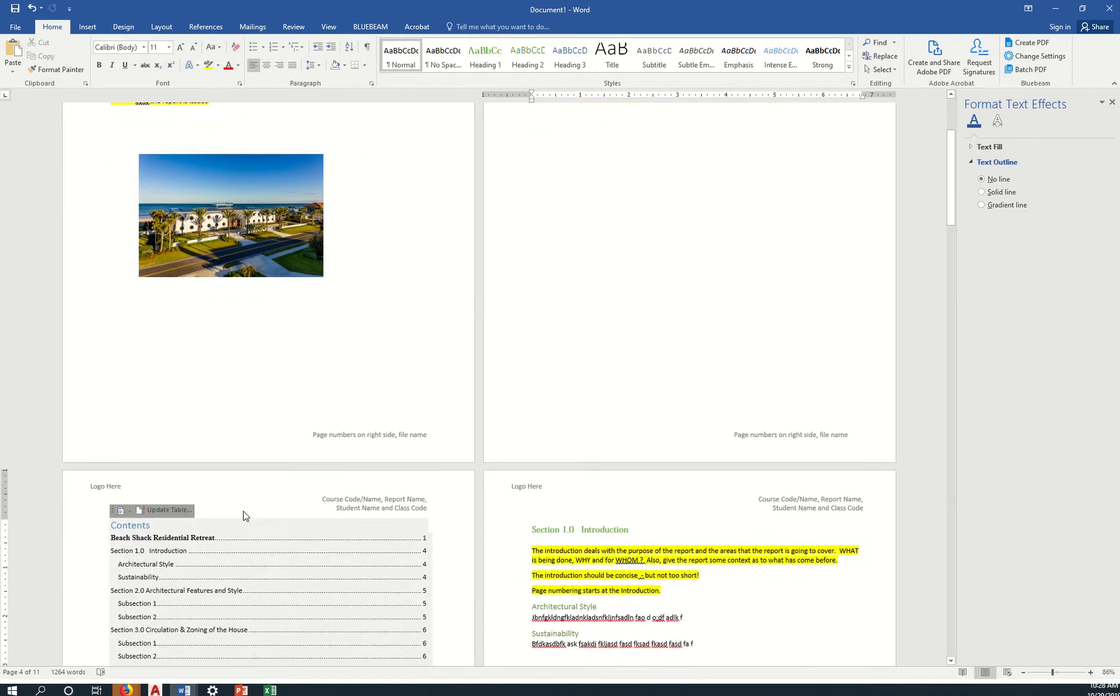
scroll(483, 563, down, 3)
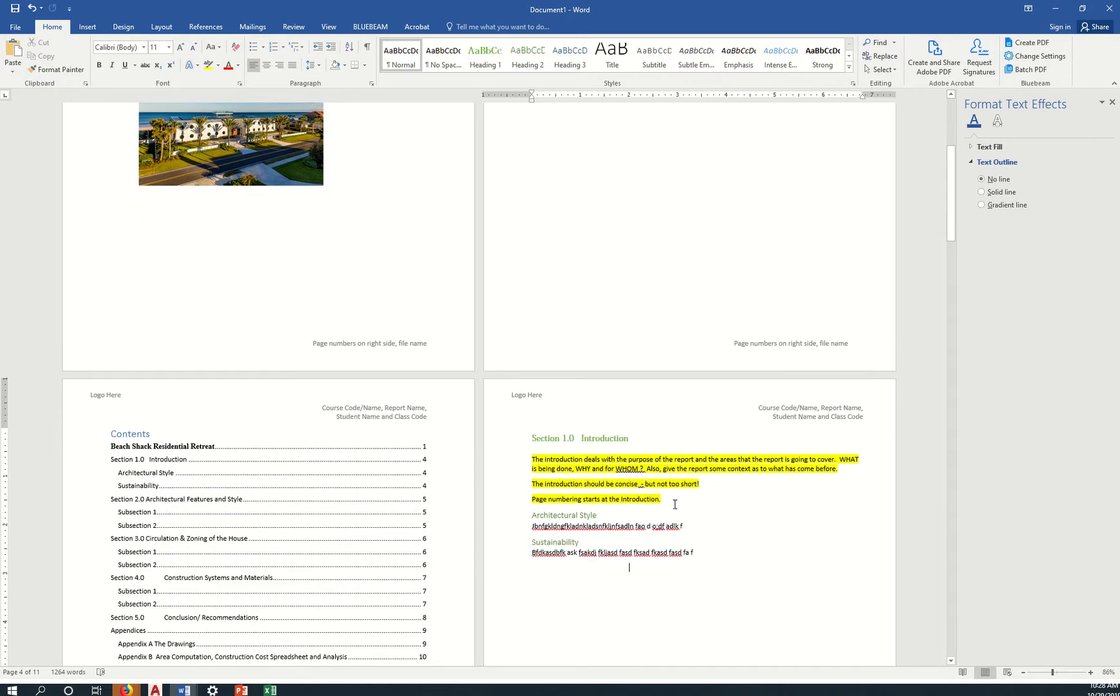
scroll(740, 565, down, 7)
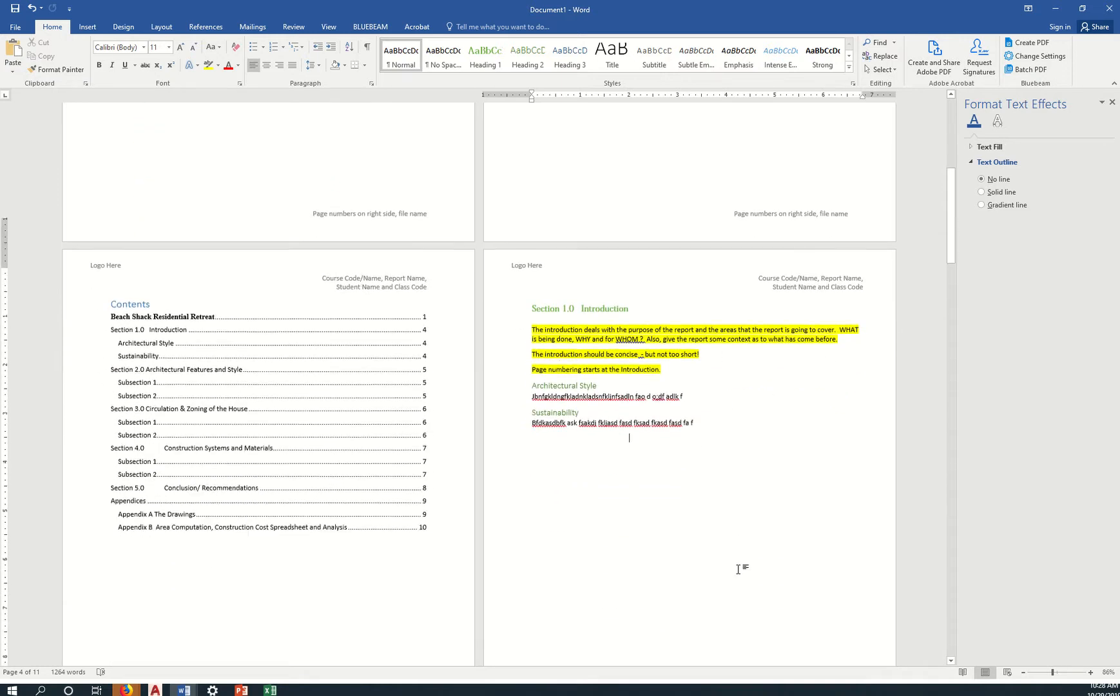
scroll(746, 555, down, 3)
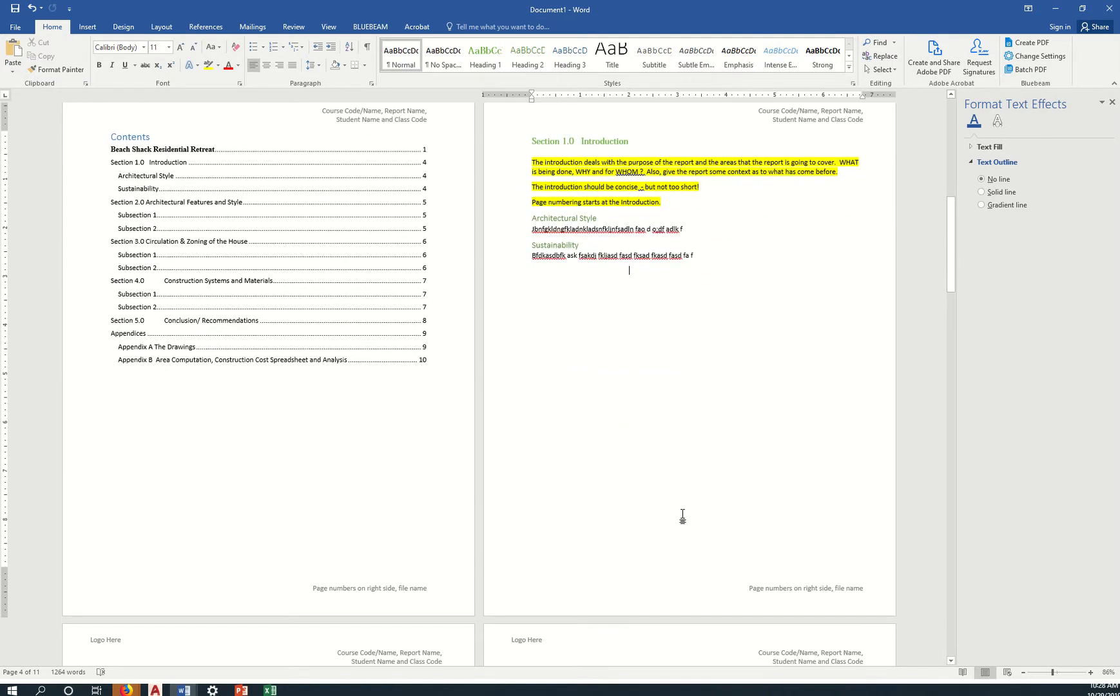
double_click(641, 601)
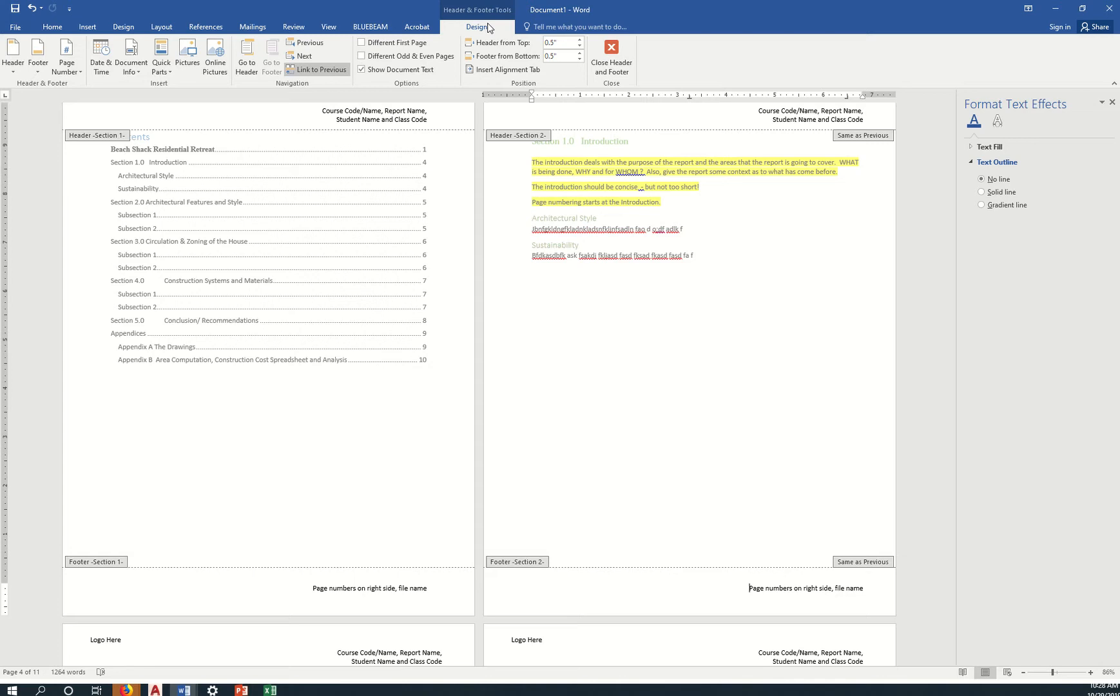
Unlink the Section 2 footer from the previous section and delete the Contents page footer text.
click(314, 70)
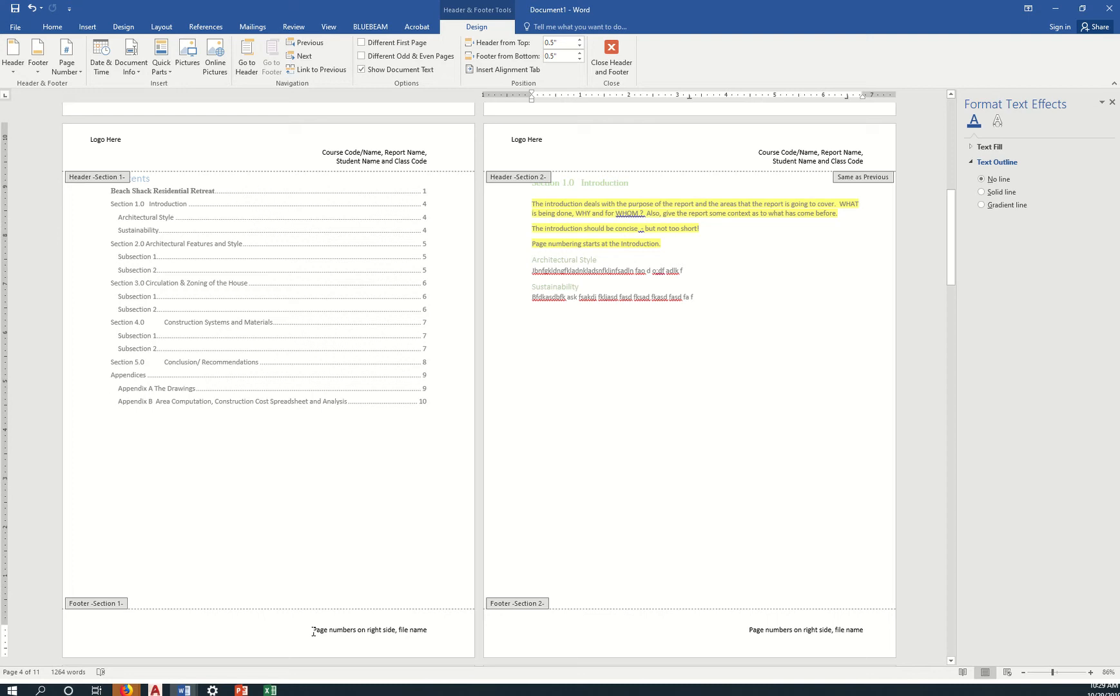
drag(313, 632, 424, 636)
key(Delete)
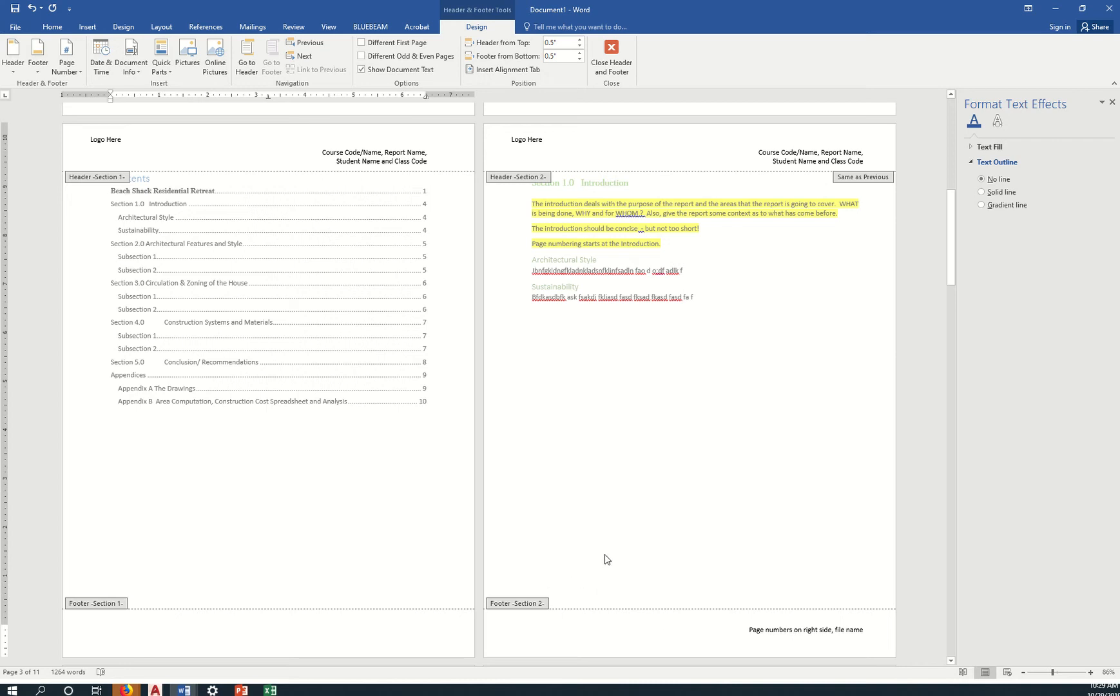
Unlink the Introduction header from Section 1, then delete the Contents header's text and logo.
drag(438, 161, 313, 145)
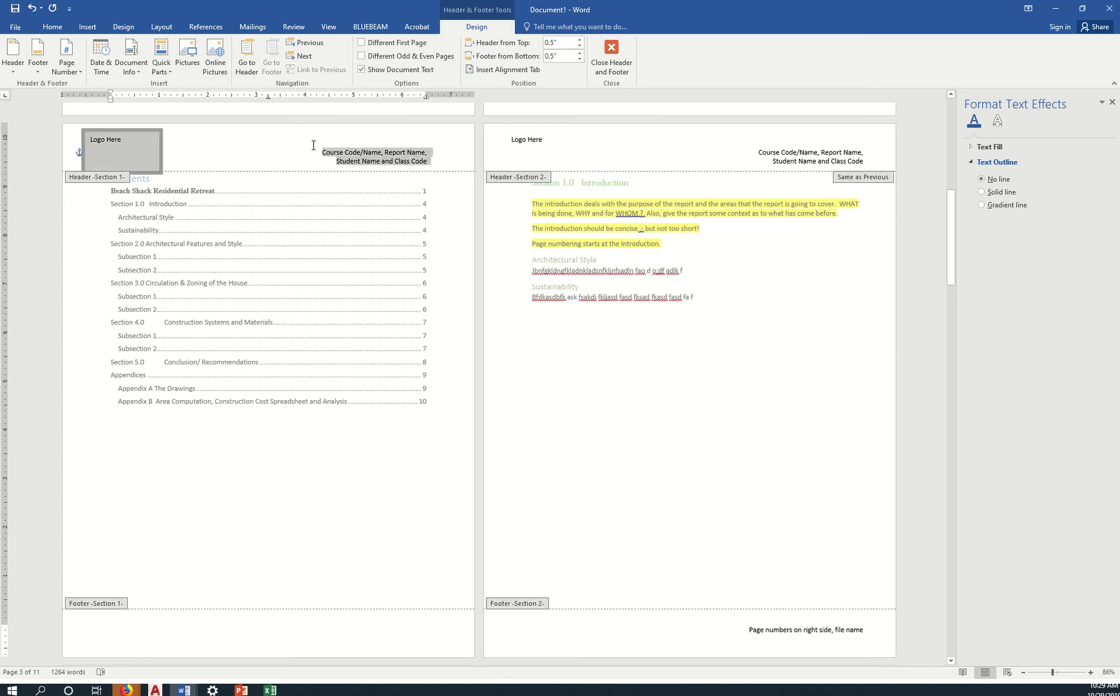
key(Delete)
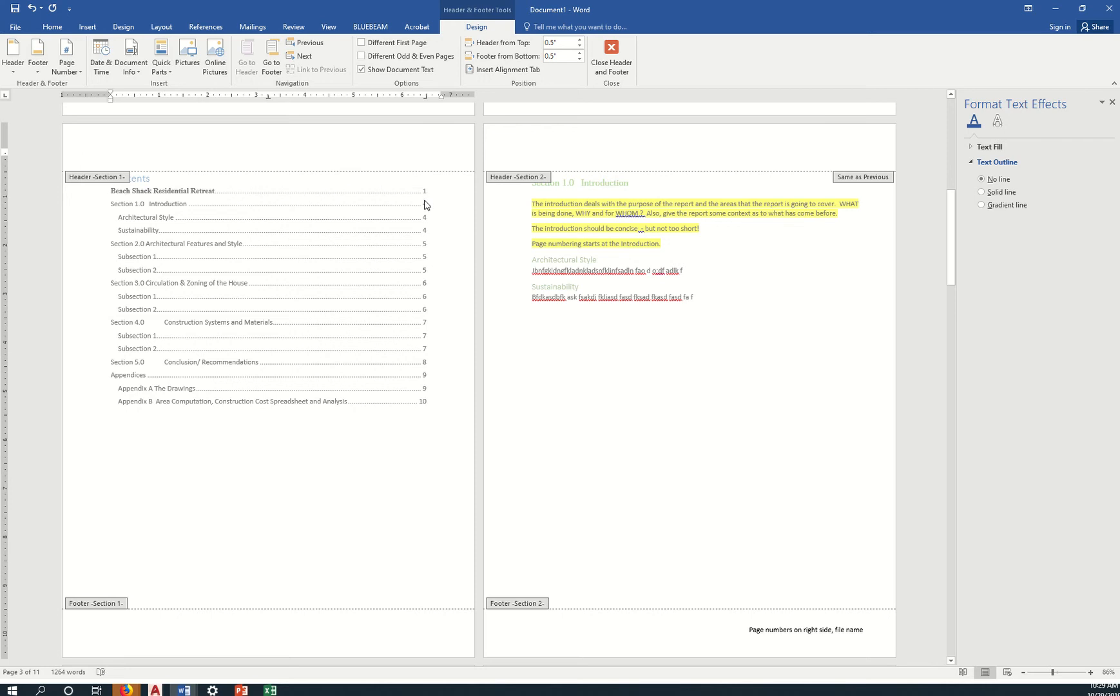
key(ctrl+z)
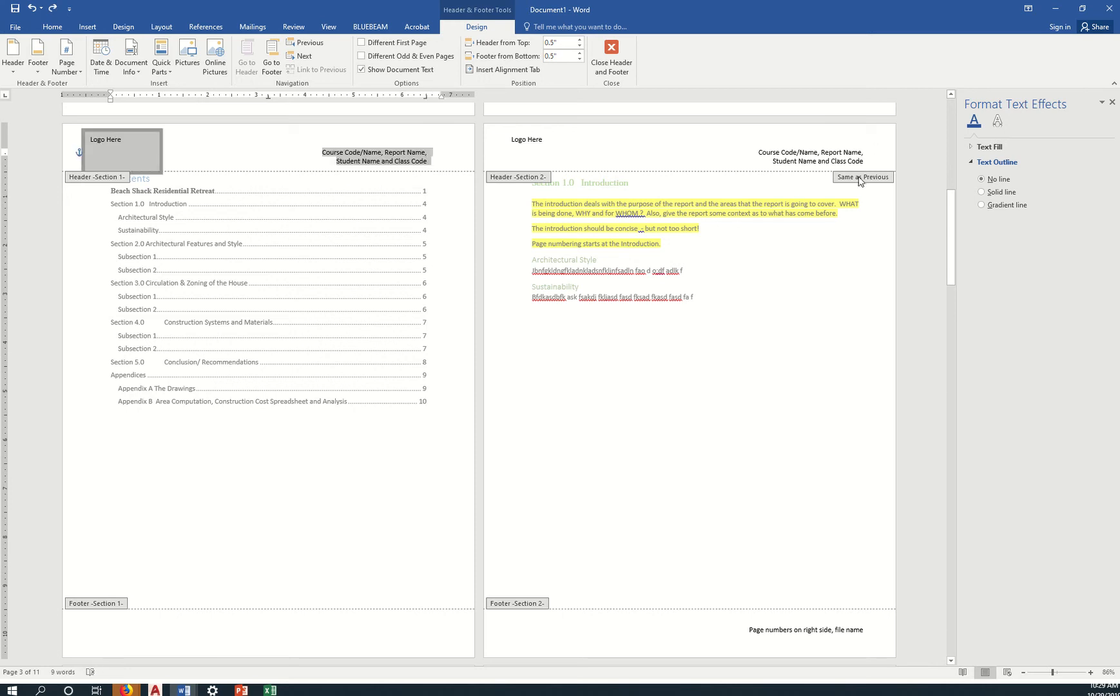
click(720, 153)
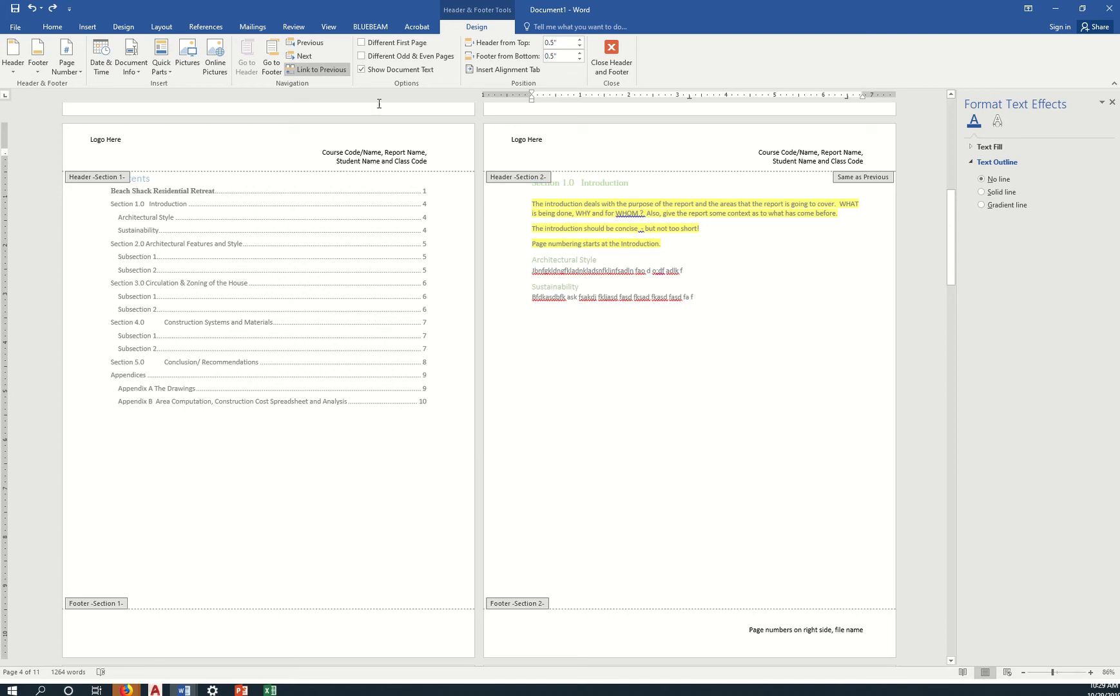
click(328, 70)
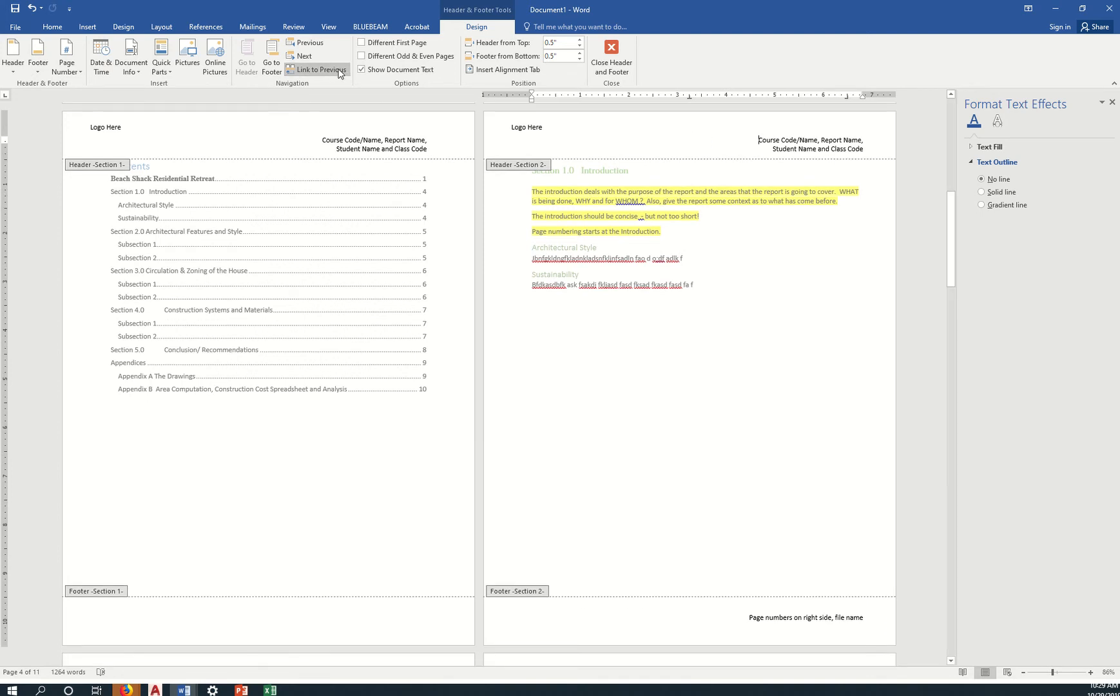
drag(317, 136, 431, 153)
key(Delete)
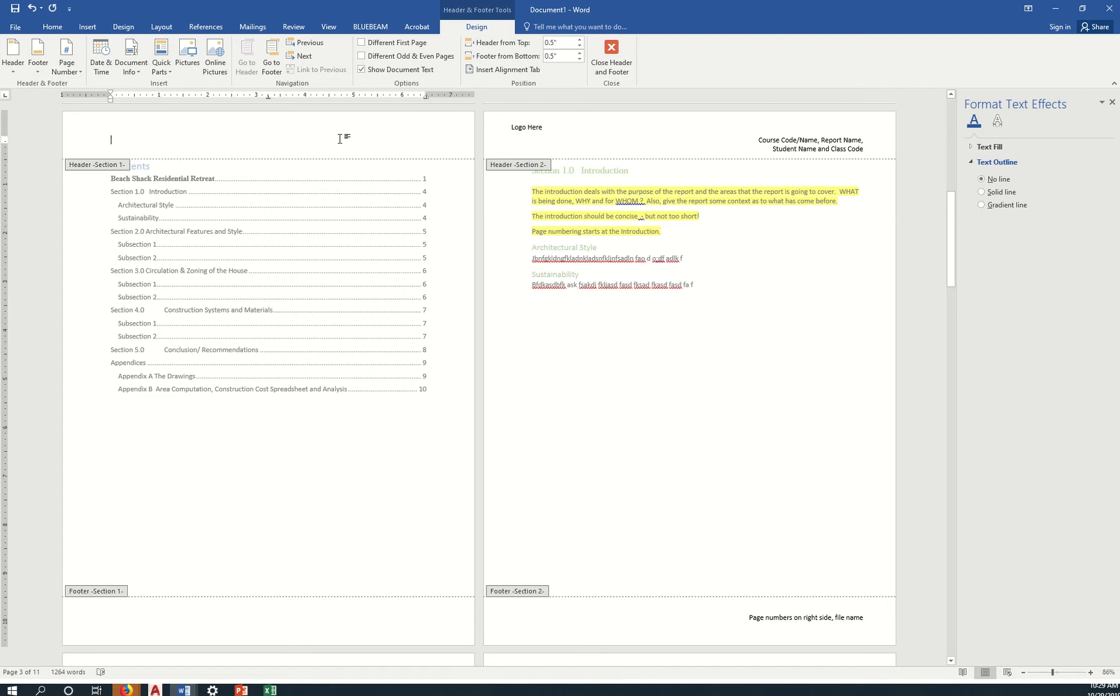
scroll(410, 165, up, 1)
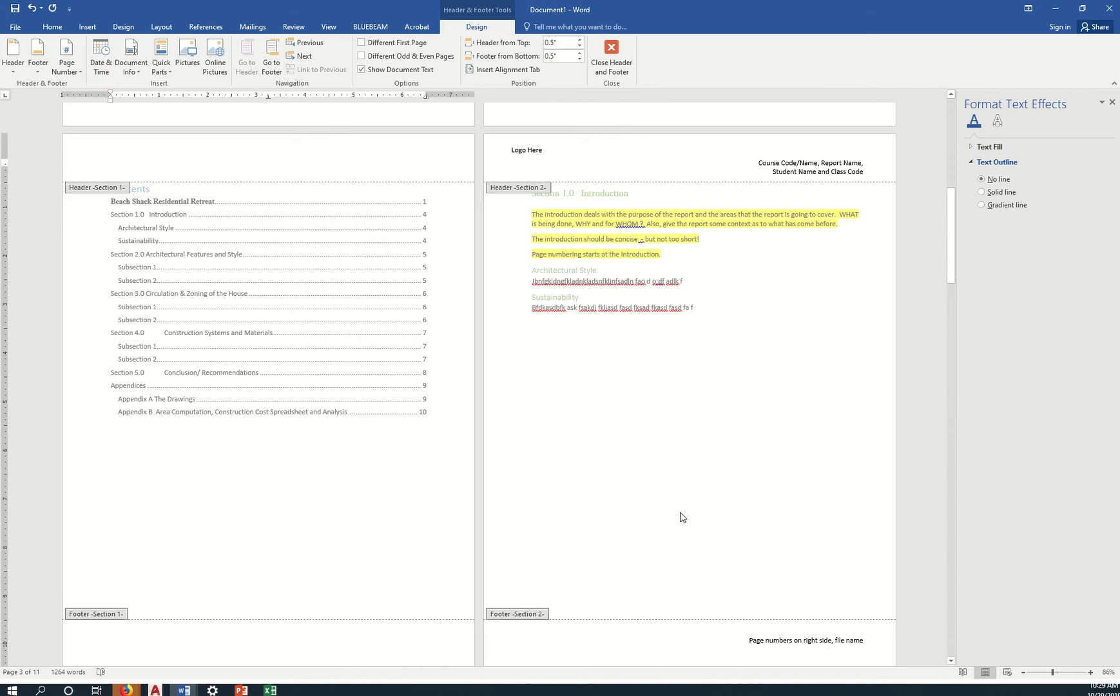
scroll(681, 510, up, 4)
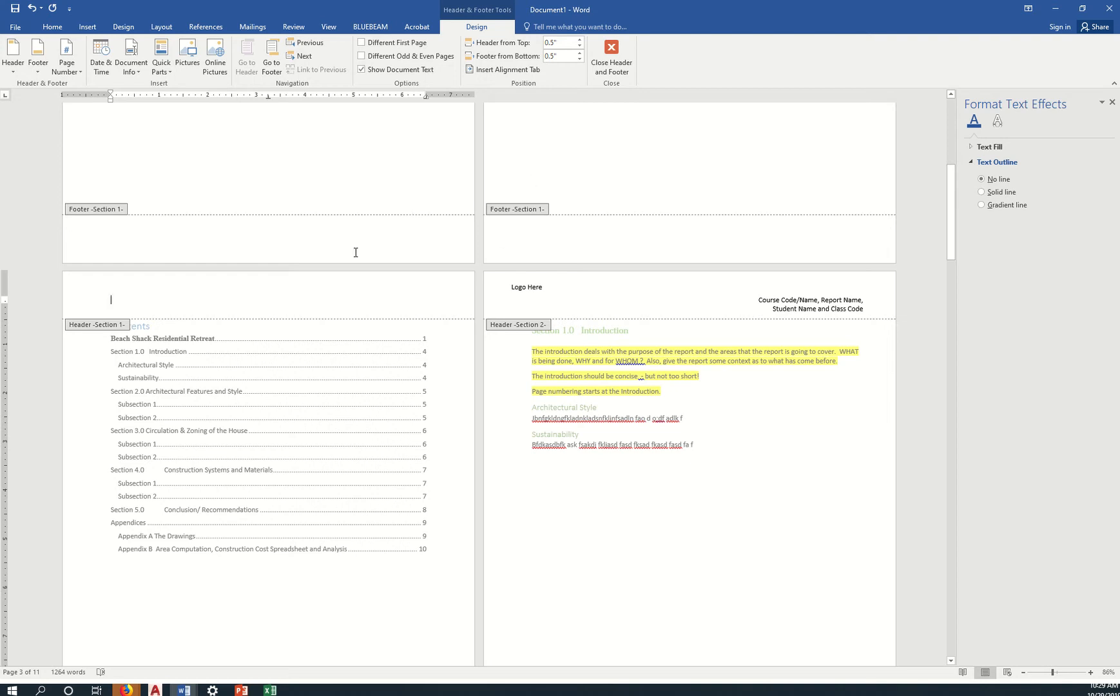
scroll(353, 254, up, 1)
scroll(329, 245, up, 1)
scroll(671, 240, up, 5)
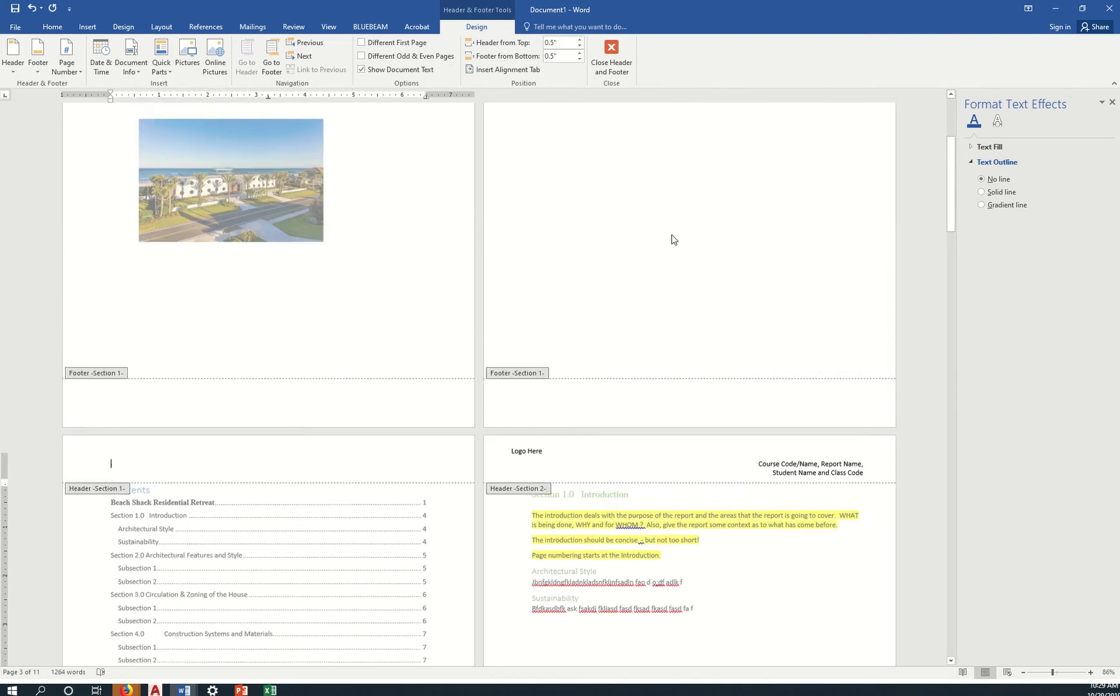
scroll(628, 233, up, 2)
scroll(575, 307, down, 6)
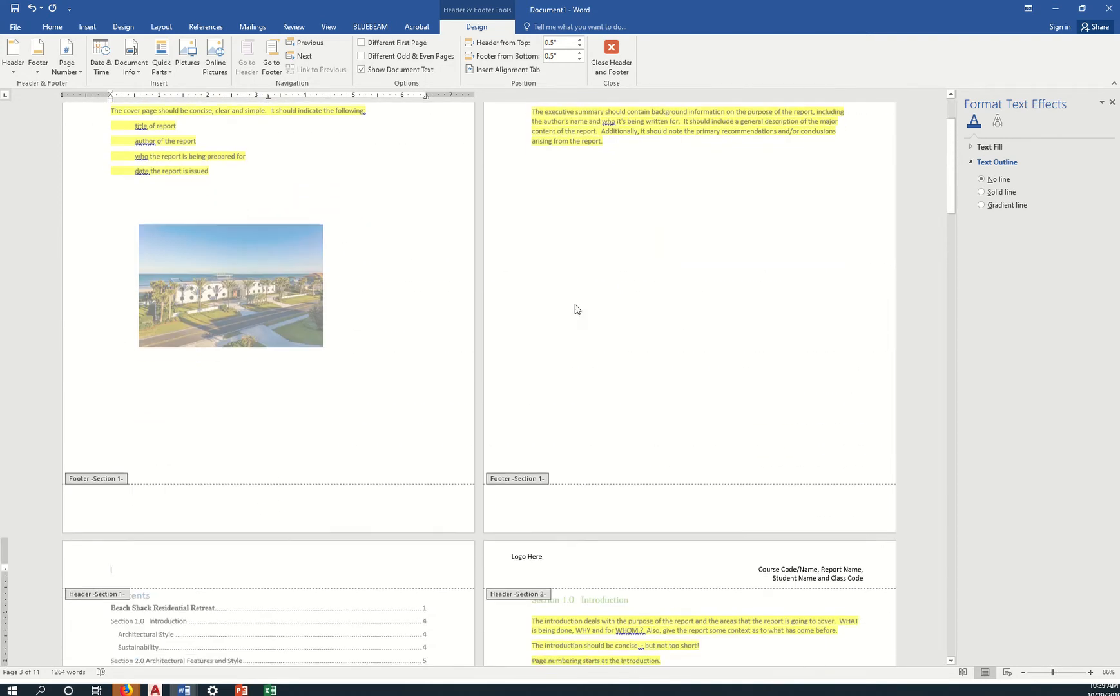
scroll(261, 363, down, 1)
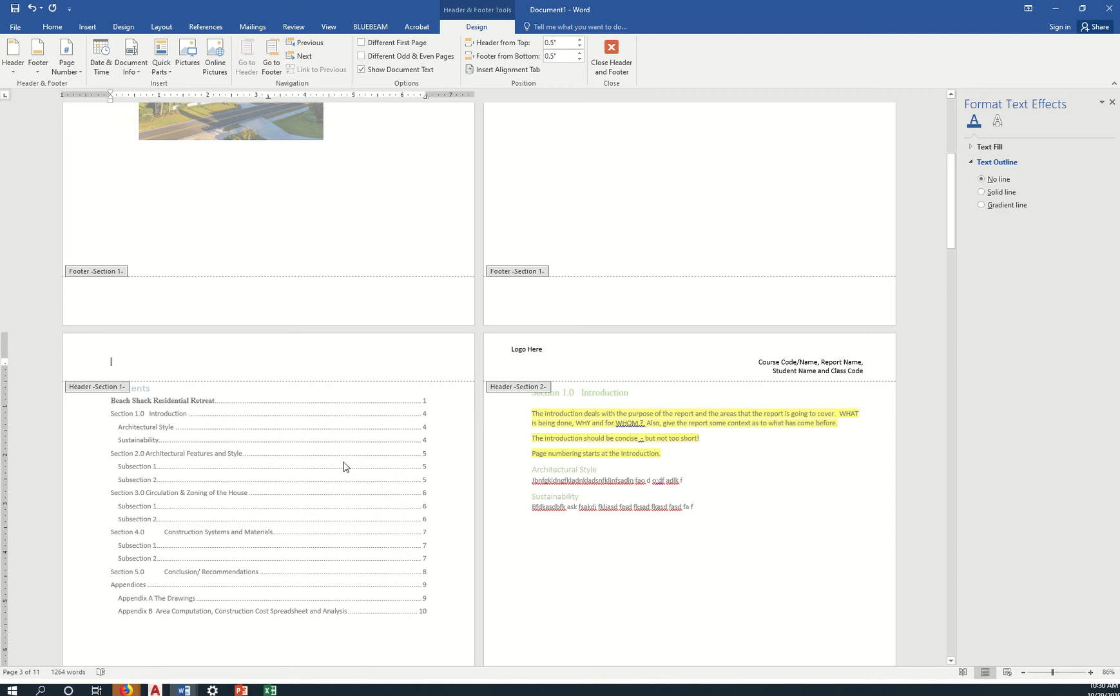
scroll(356, 433, up, 5)
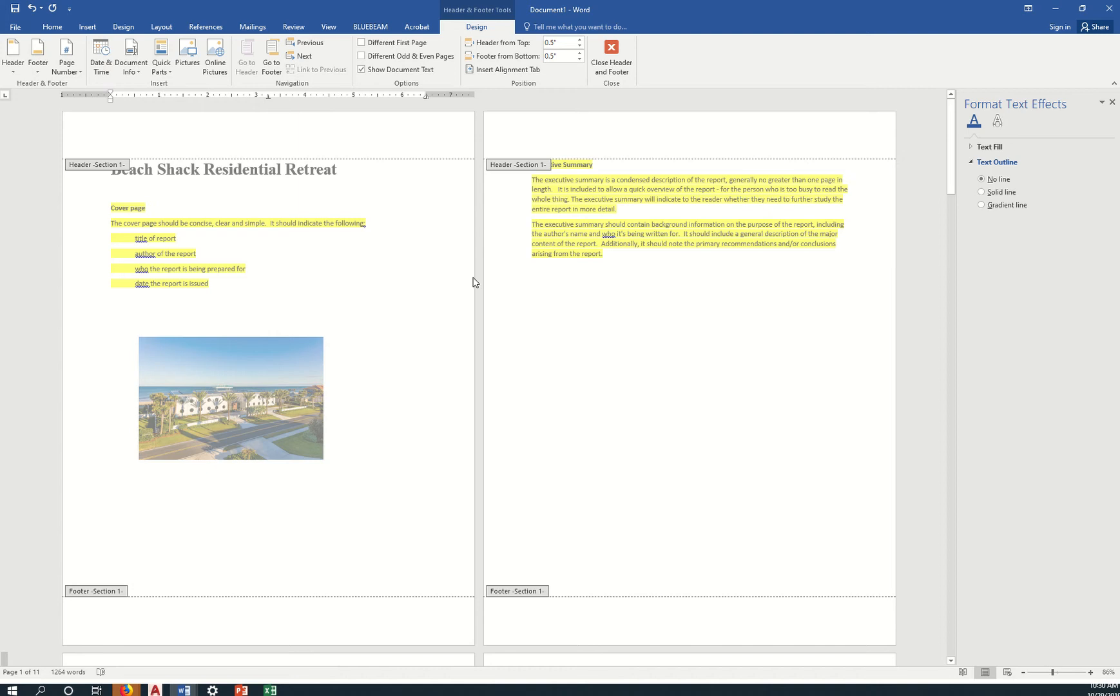
scroll(316, 370, down, 5)
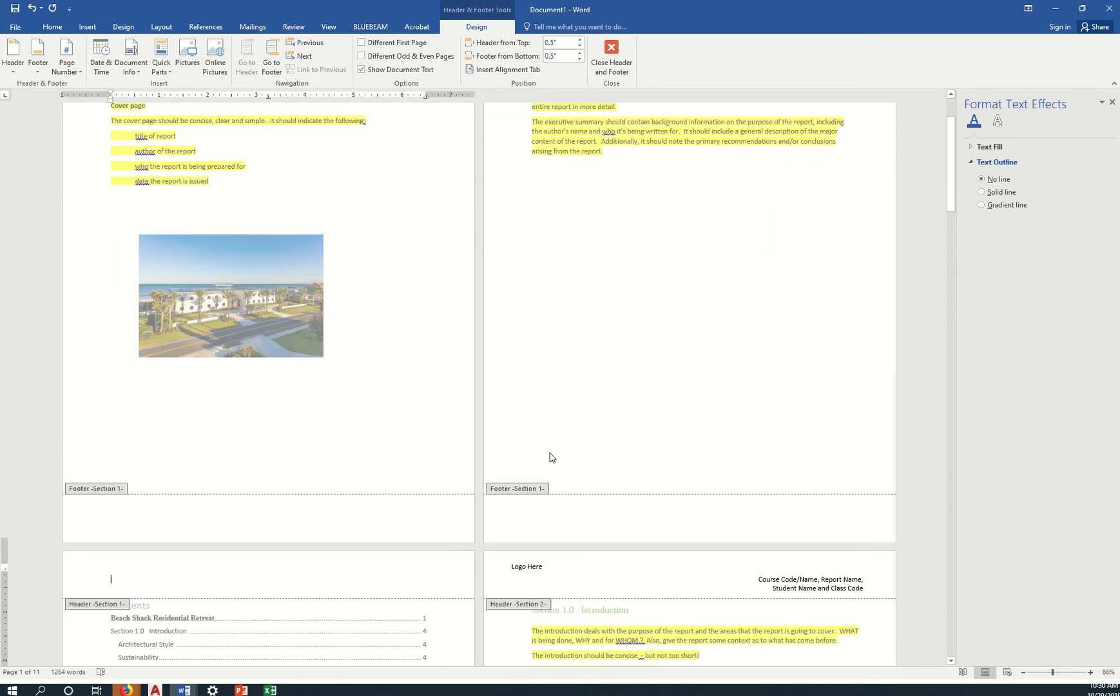
scroll(573, 459, down, 2)
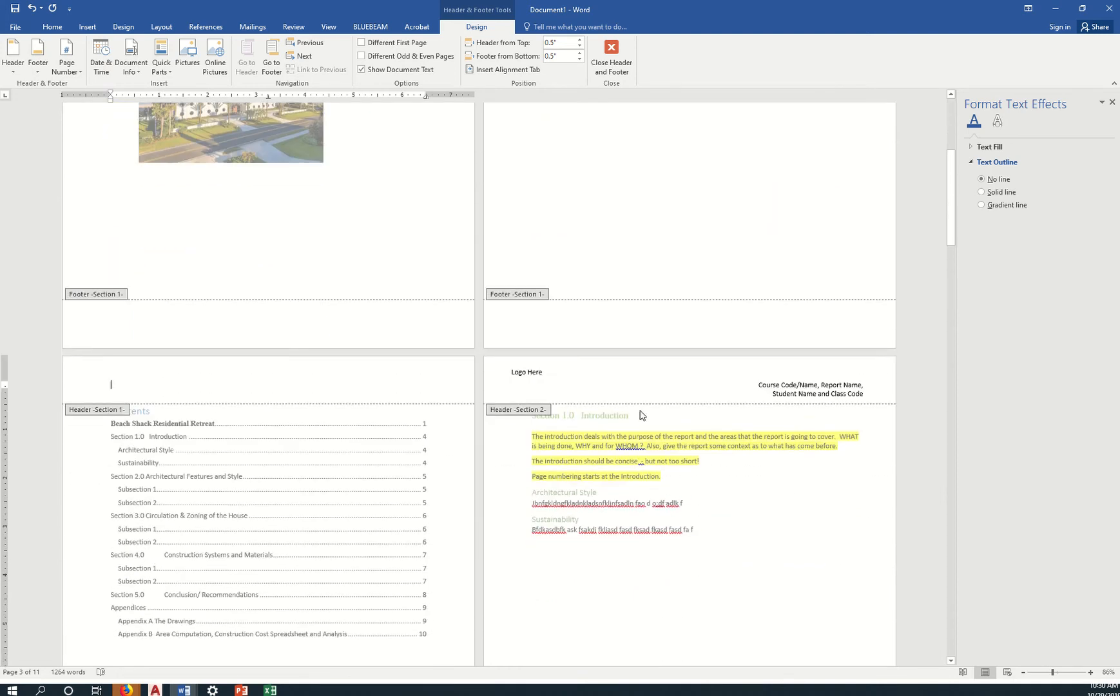
scroll(693, 390, down, 8)
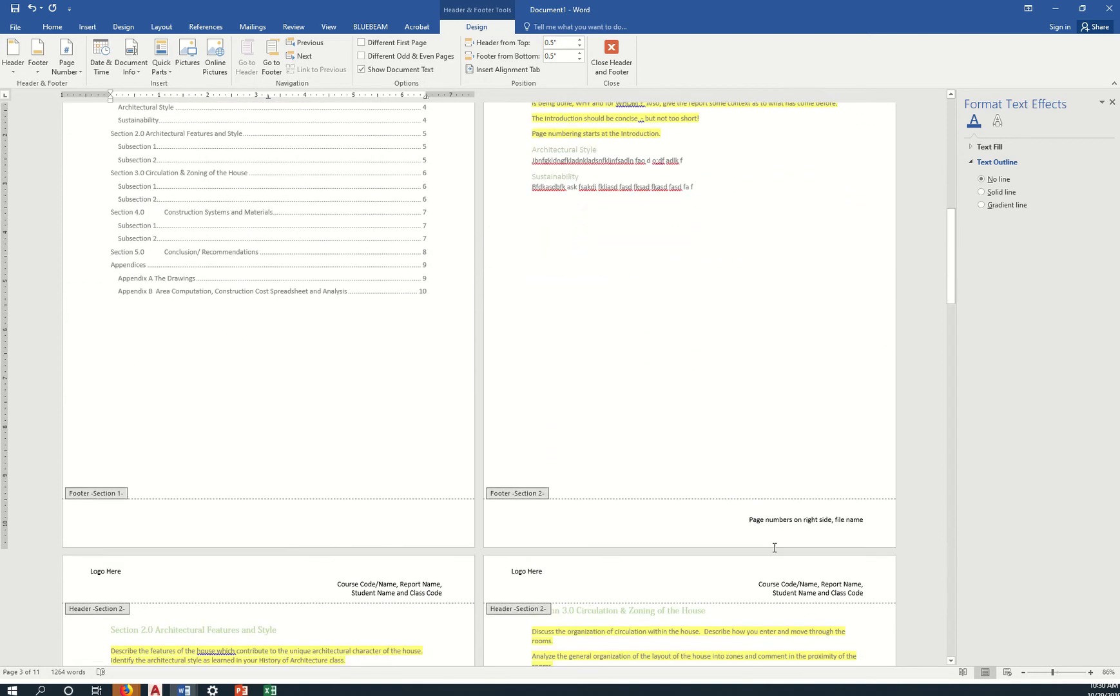
Delete 'Page numbers on right side, file name' from the Introduction footer, leaving it empty.
click(749, 519)
drag(746, 519, 828, 523)
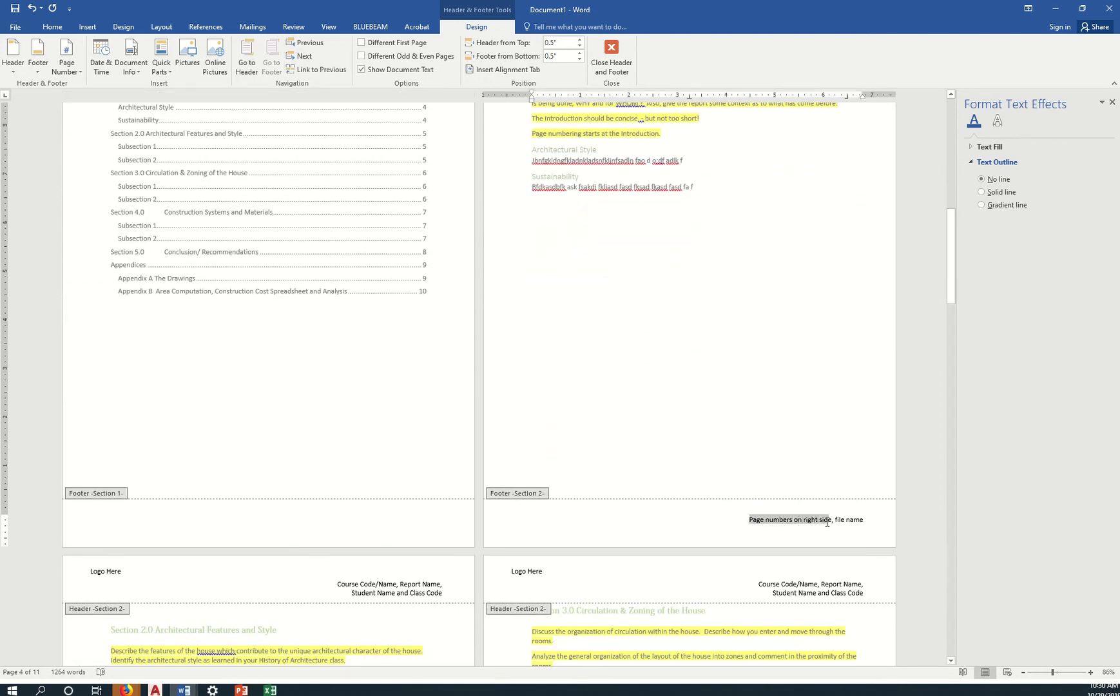
key(Delete)
triple_click(847, 528)
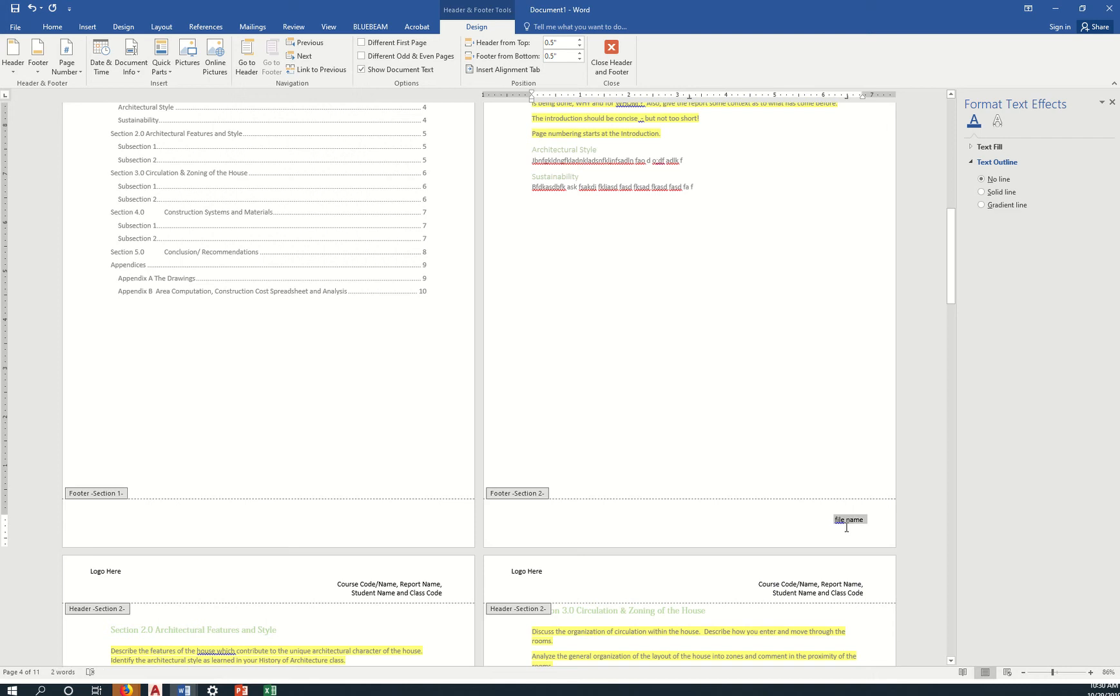
key(Delete)
Insert an Accent Bar 2 page number at the bottom right of the Introduction footer.
click(78, 73)
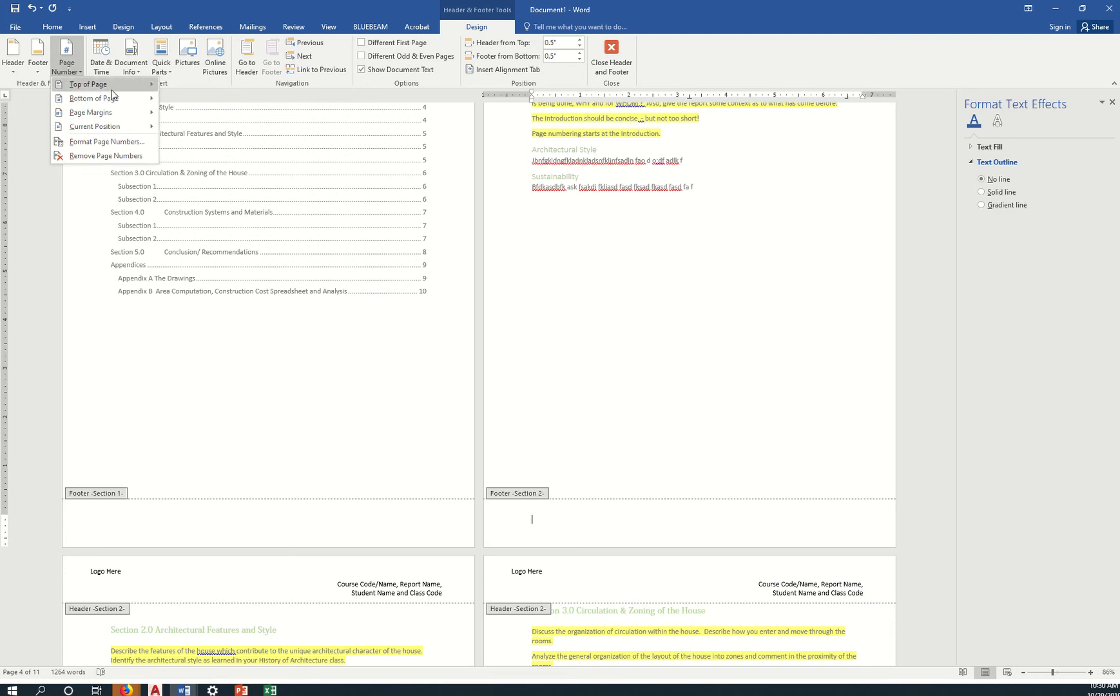
mouse_move(114, 96)
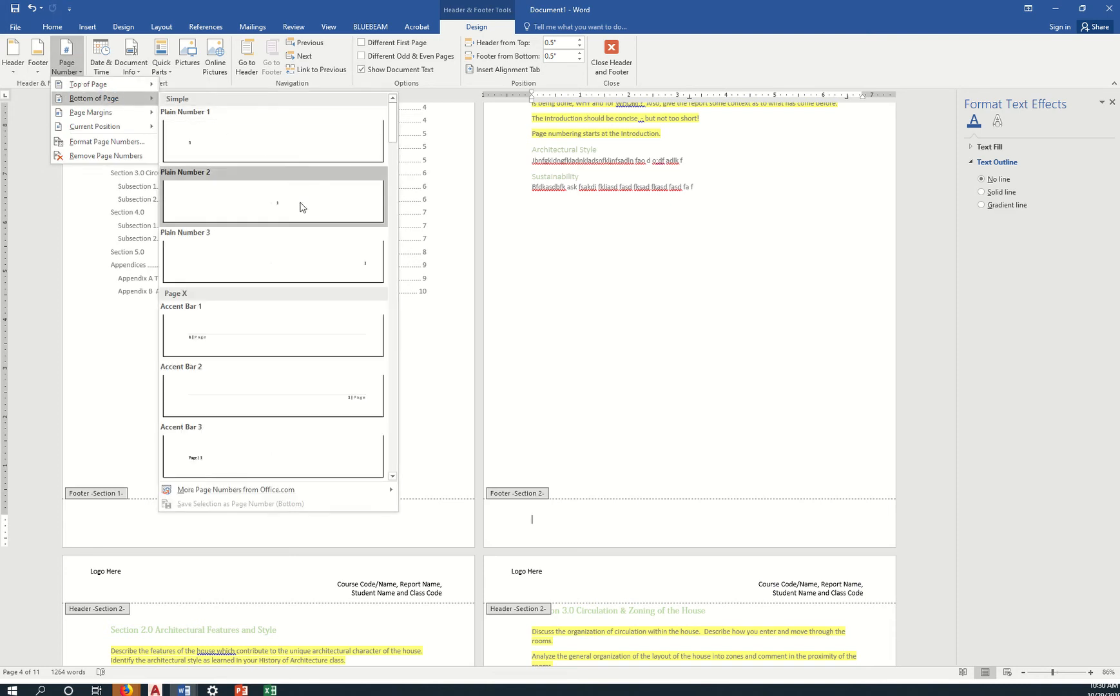
click(356, 401)
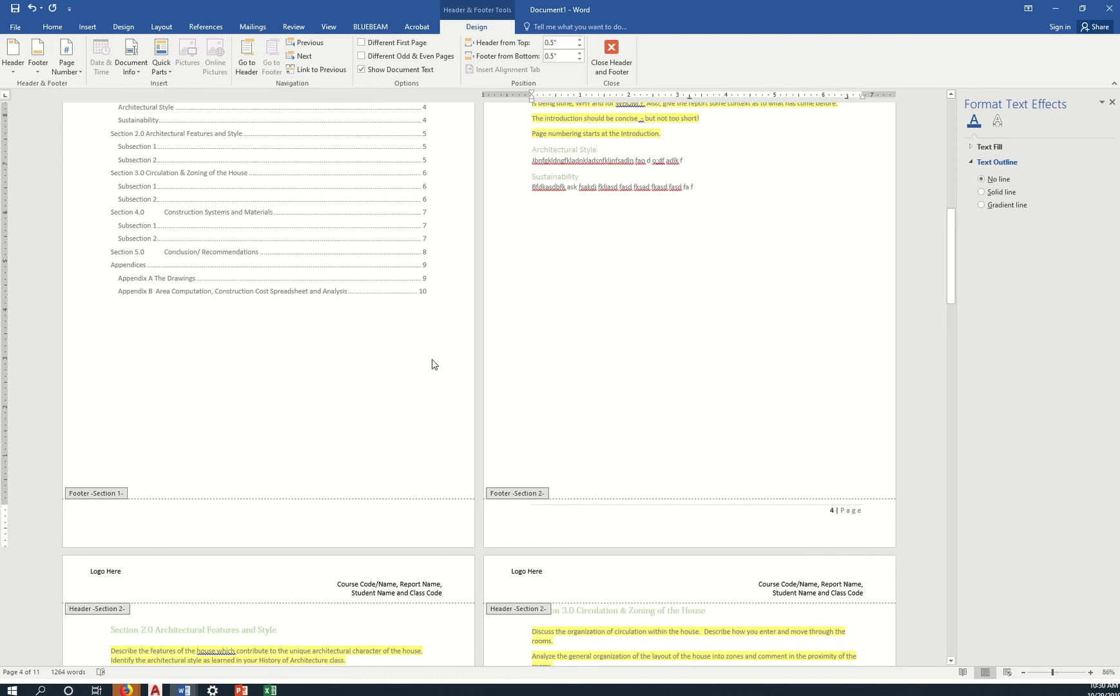
Format the section's page numbers to start at 1.
click(72, 72)
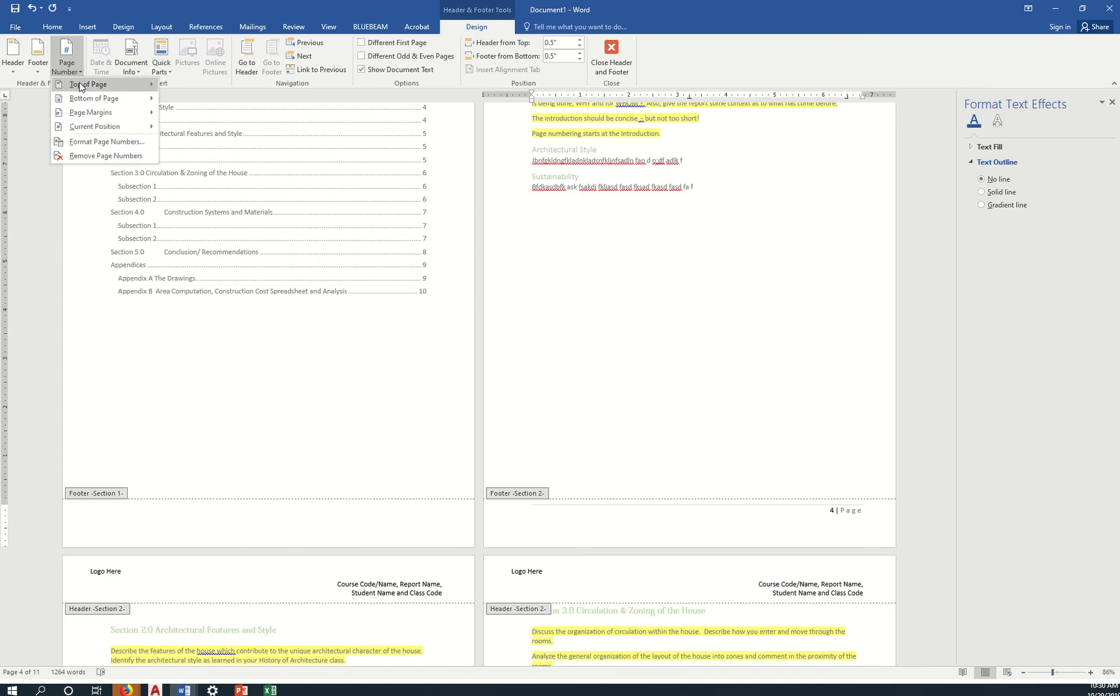
click(112, 142)
click(498, 377)
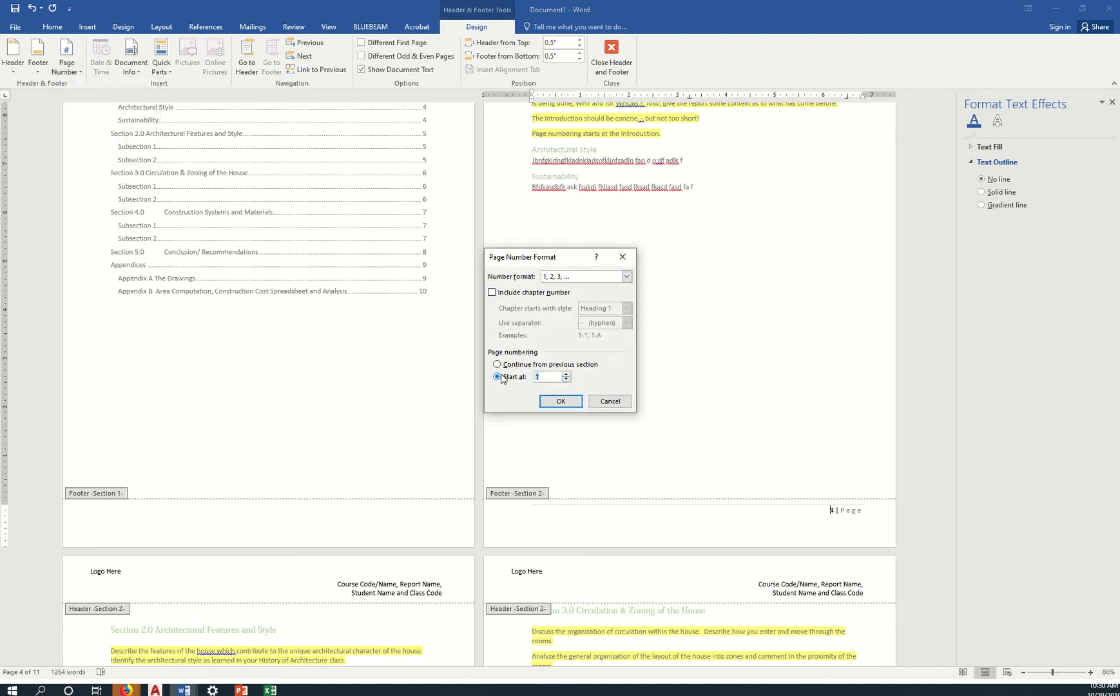
click(561, 400)
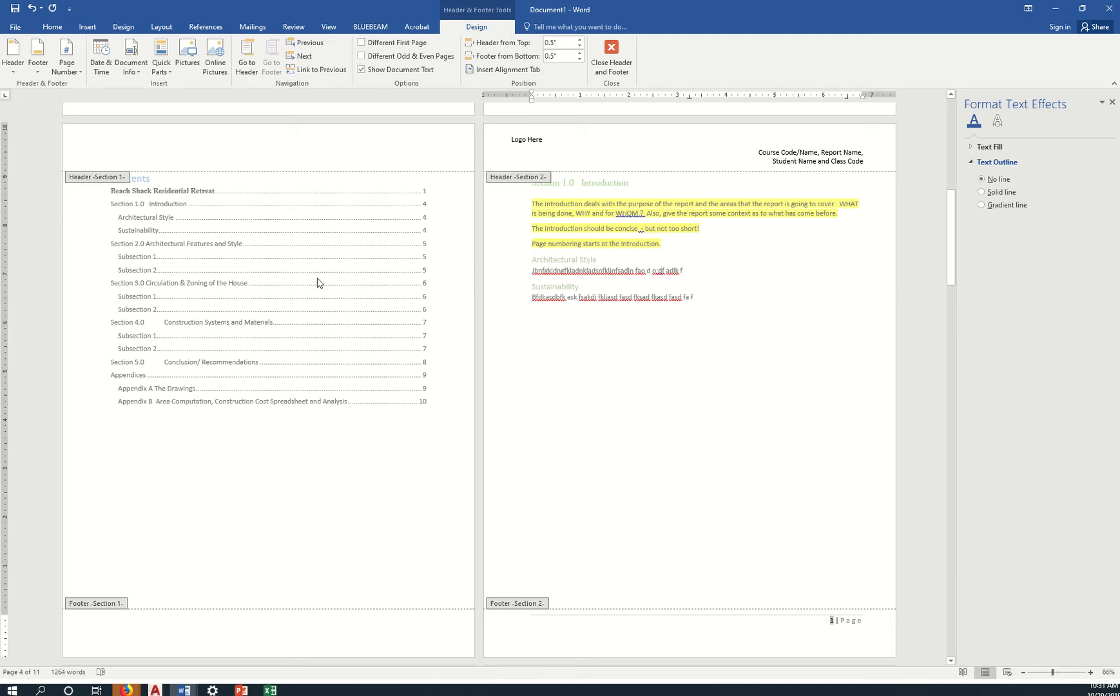
Scroll through the pages to confirm the Introduction footer shows page 1 and earlier footers are blank.
scroll(708, 492, down, 8)
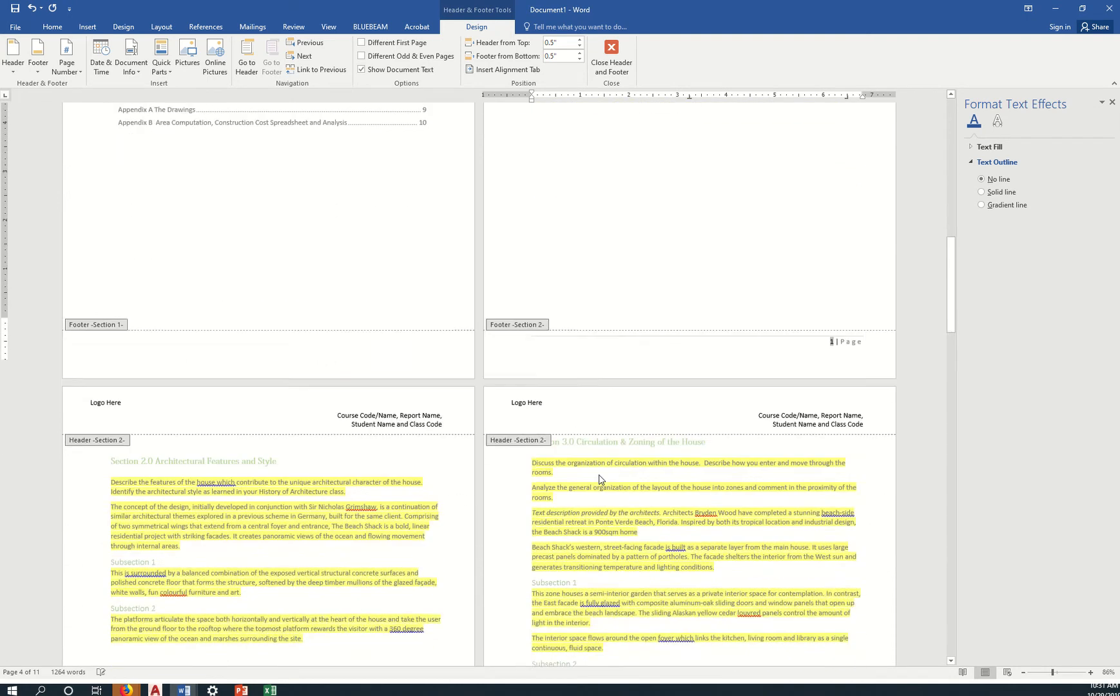
scroll(591, 474, down, 4)
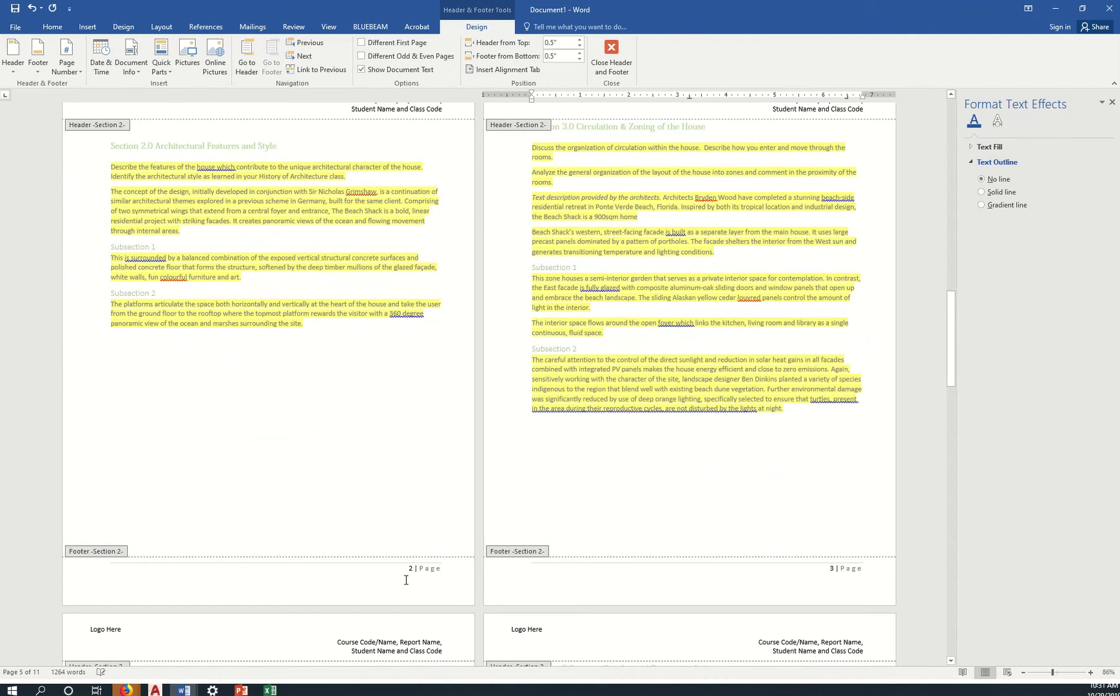
scroll(769, 592, down, 8)
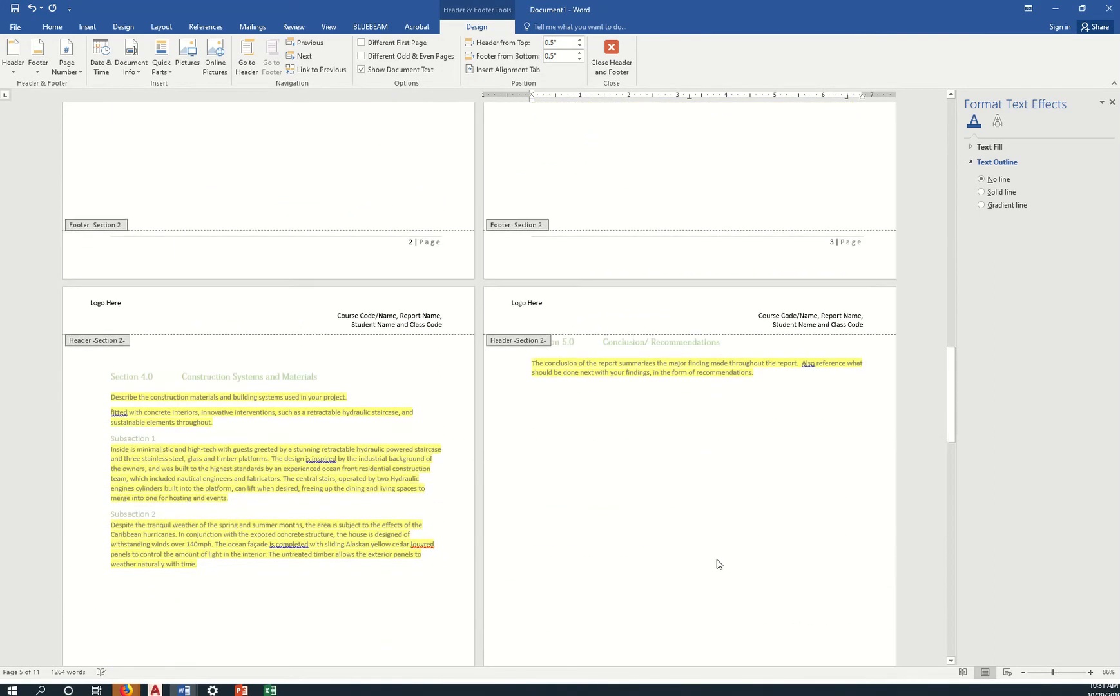
scroll(717, 555, up, 7)
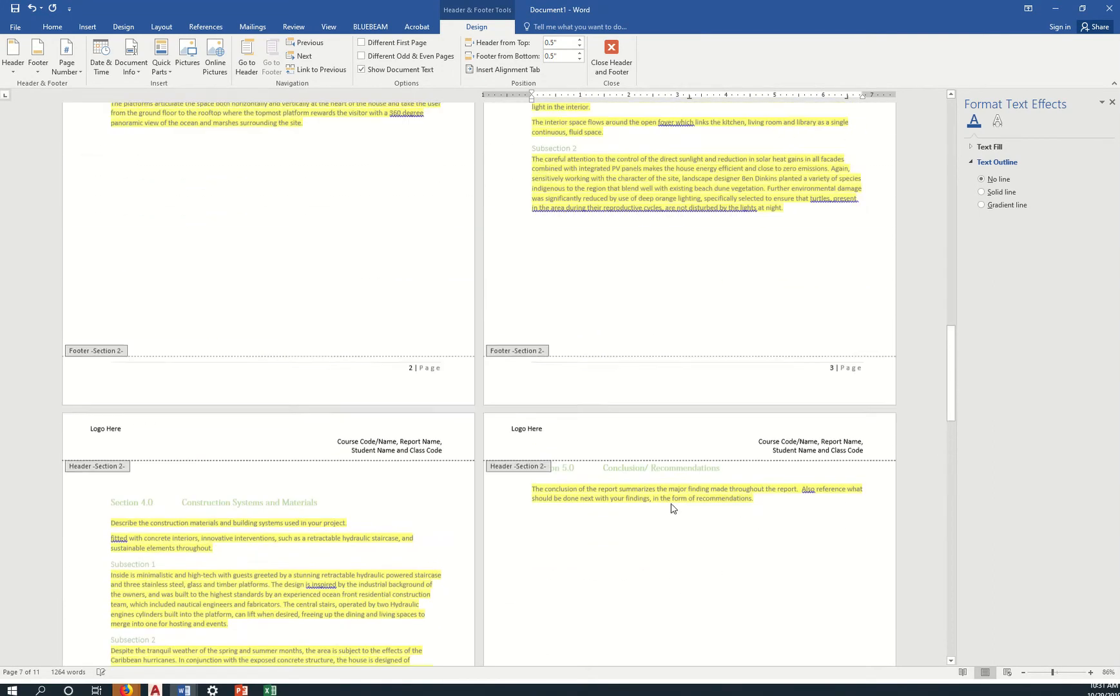
scroll(587, 481, up, 12)
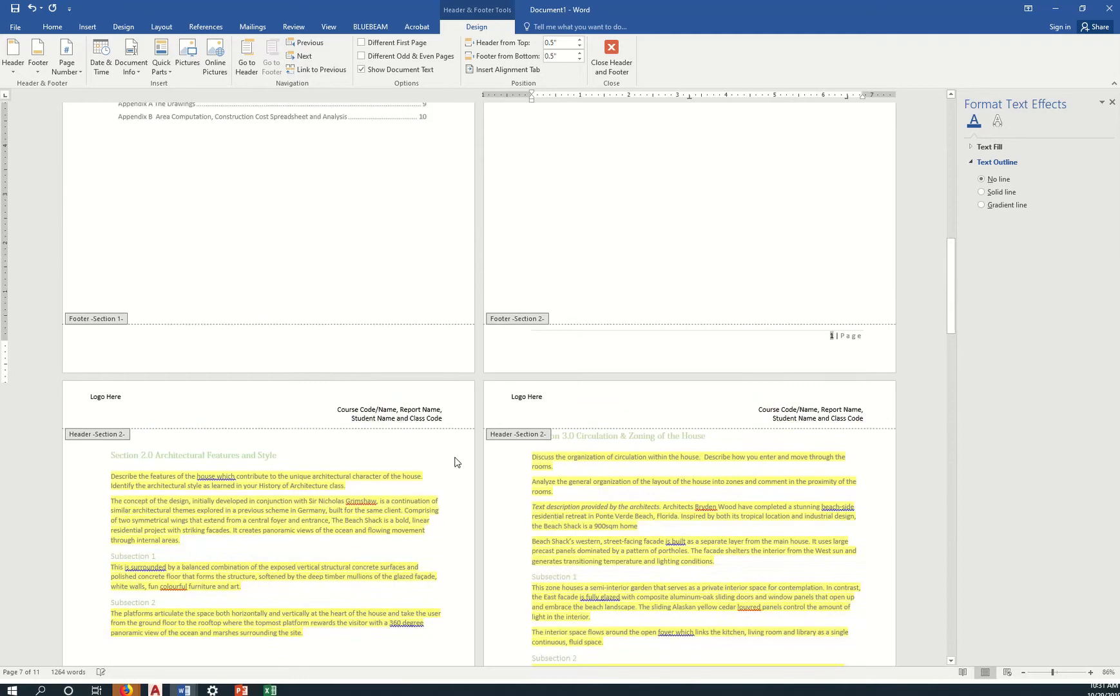
scroll(354, 445, up, 2)
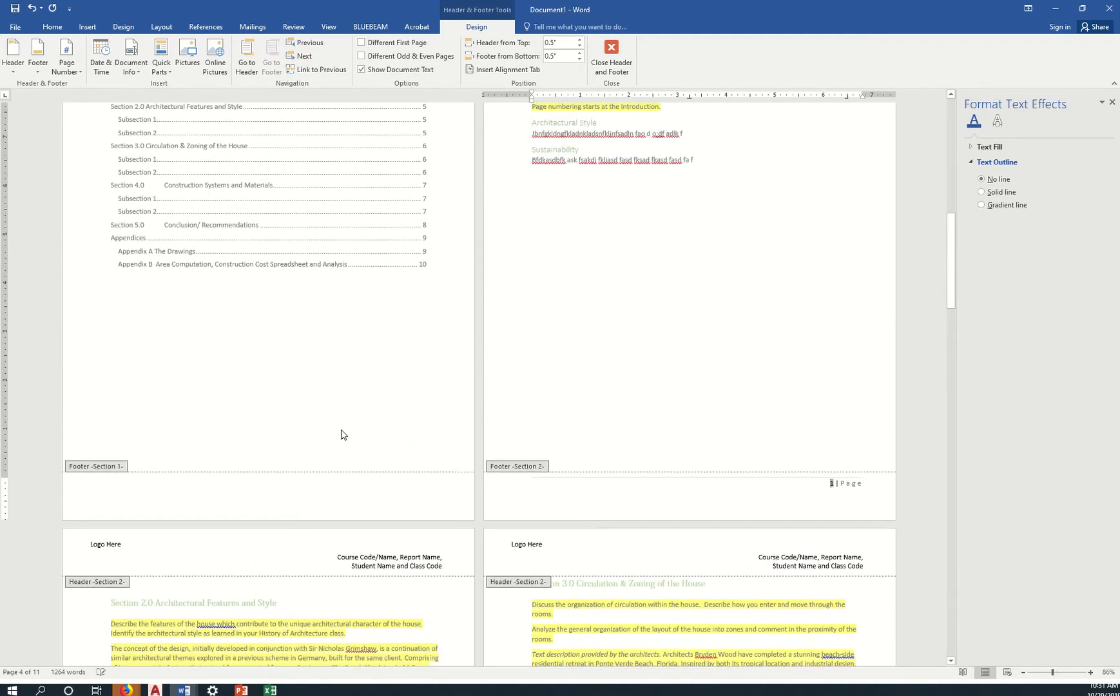
scroll(381, 428, up, 9)
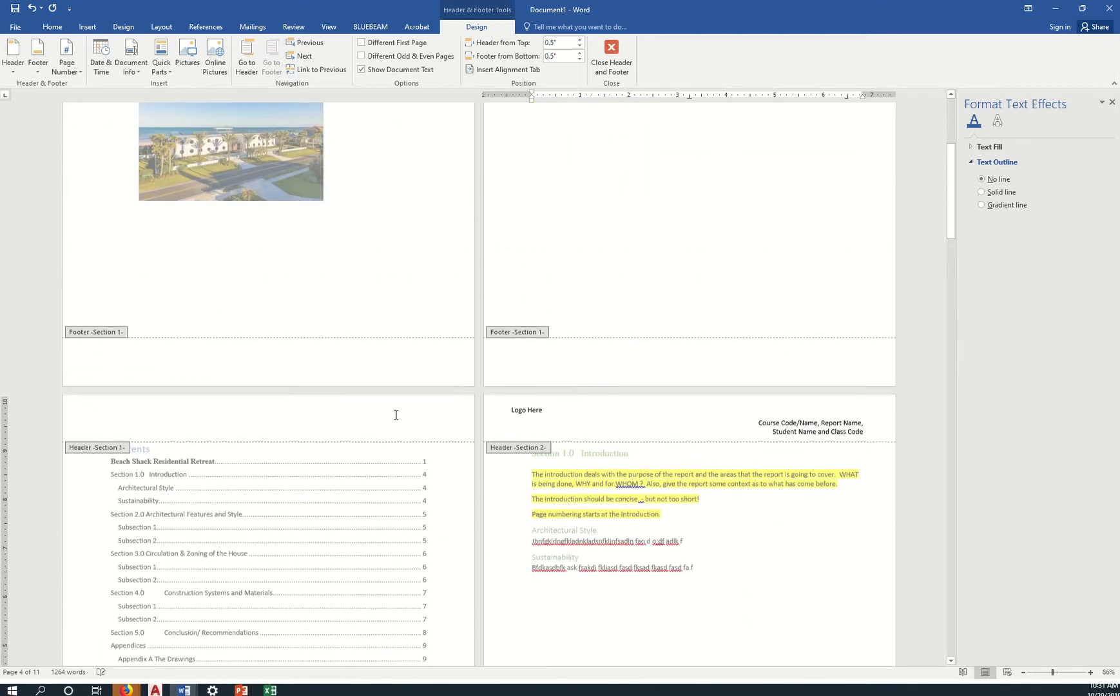
scroll(300, 358, down, 2)
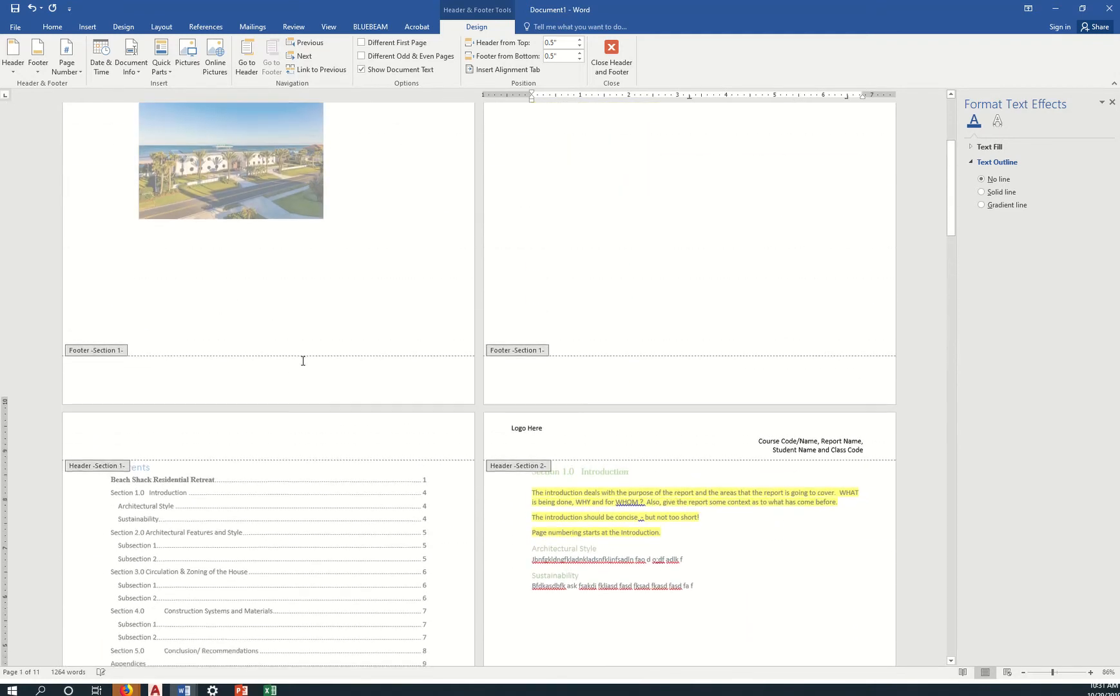
scroll(292, 353, up, 5)
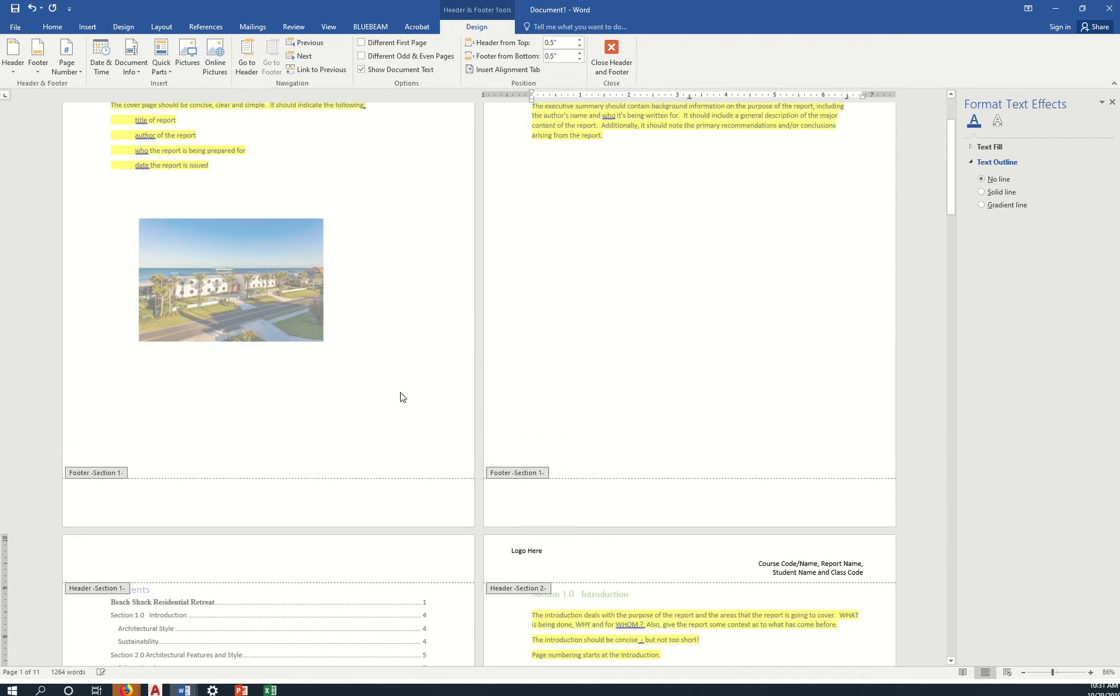
scroll(400, 396, down, 5)
scroll(543, 442, down, 7)
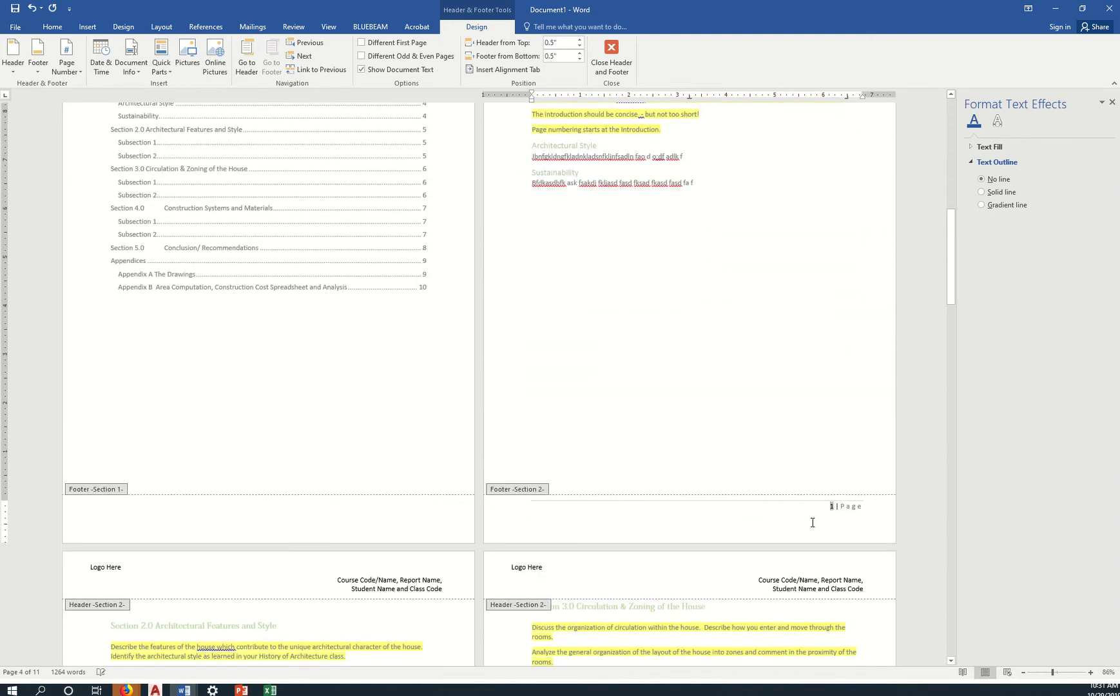
click(807, 514)
Select the document name WDFNL***.doc on slide 10, then return to the Section 2 footer in Word.
key(alt+Tab)
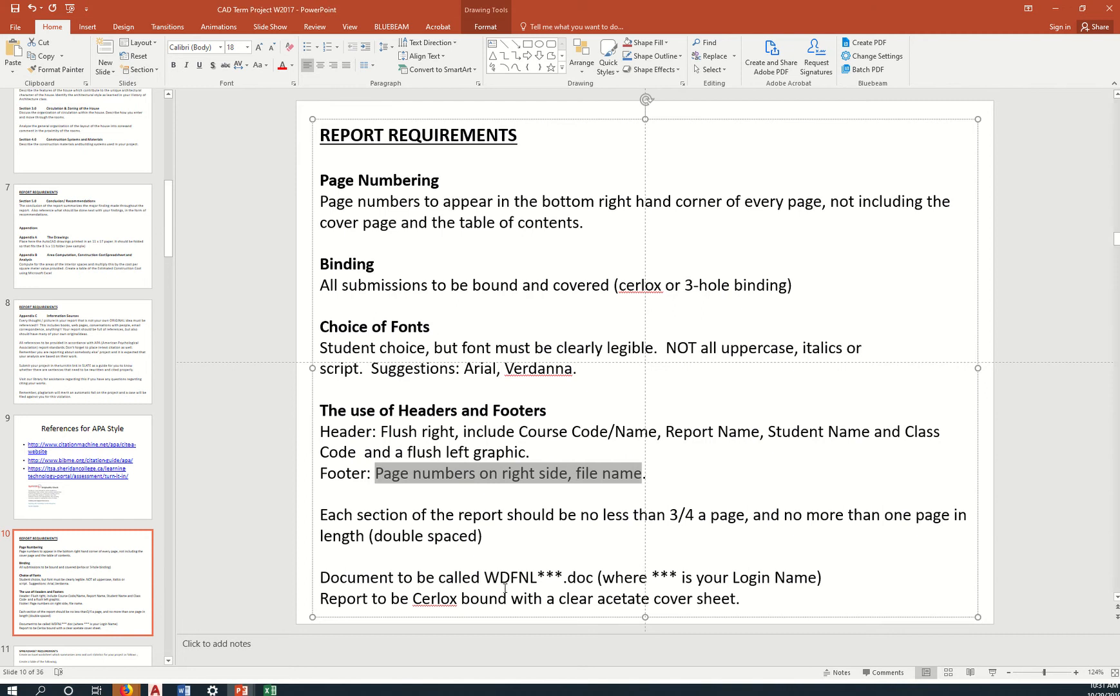
drag(484, 577, 581, 580)
key(ctrl+c)
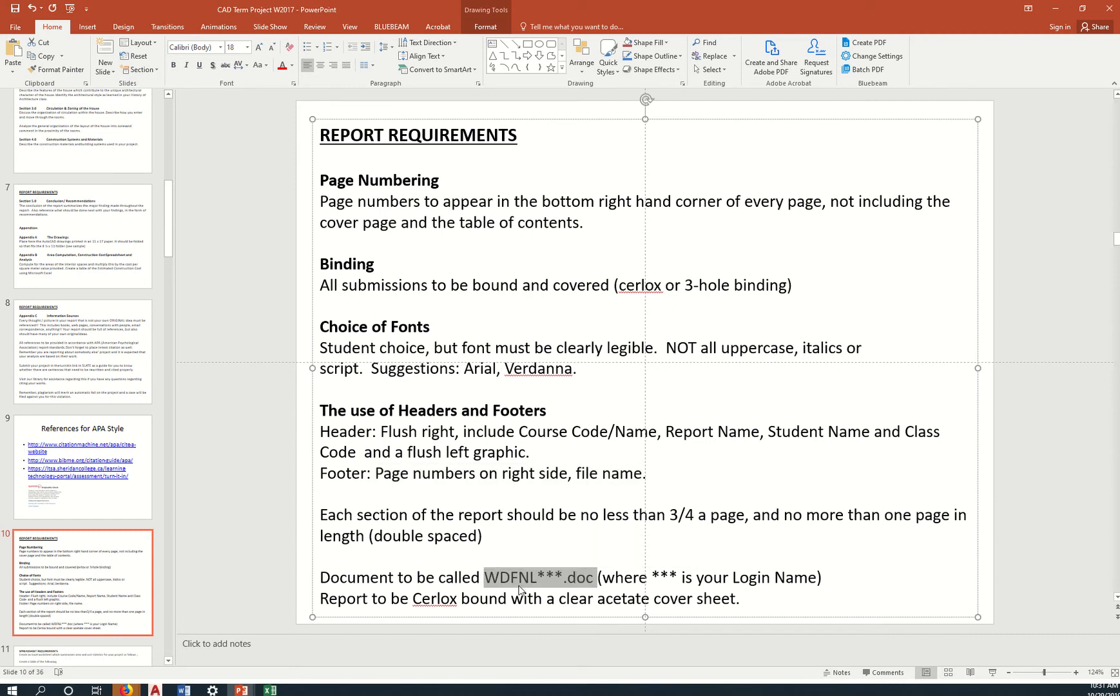
key(alt+Tab)
click(787, 515)
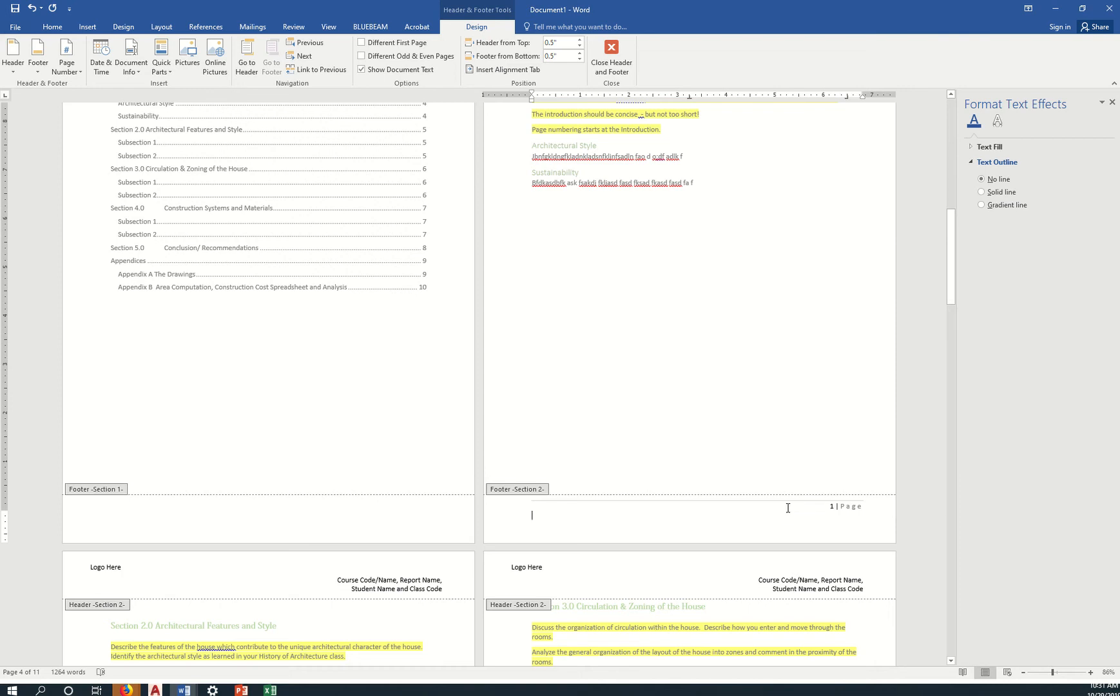
Paste the file name before the Section 2 footer page number as WDFNL_ plus the student's surname.
click(787, 508)
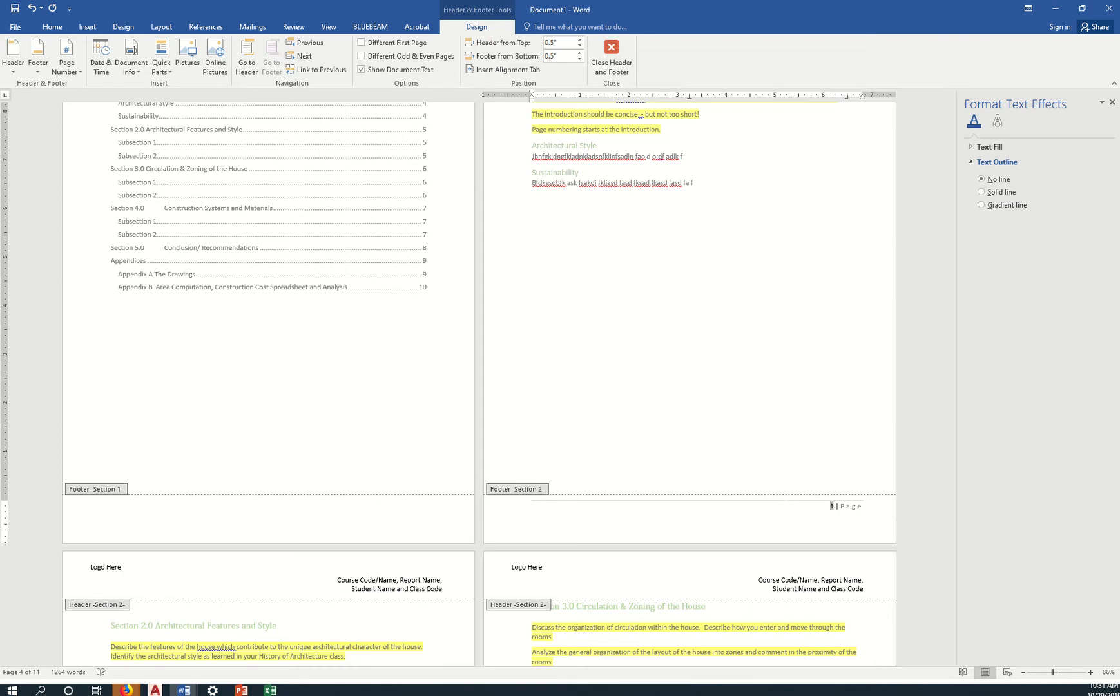
click(787, 506)
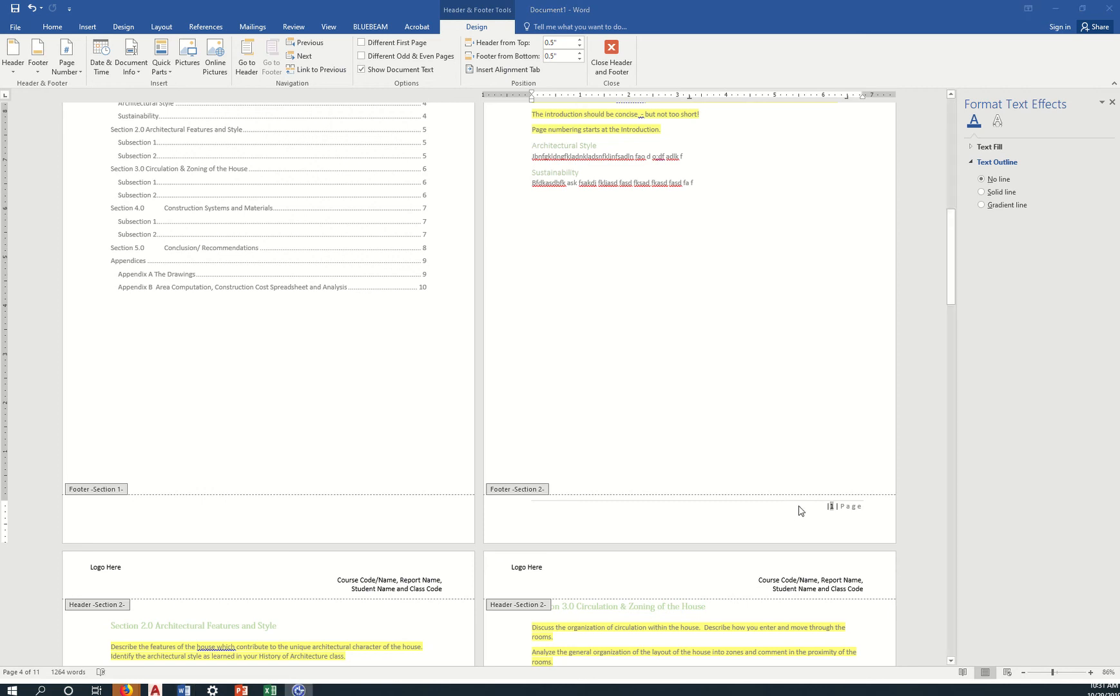
click(800, 505)
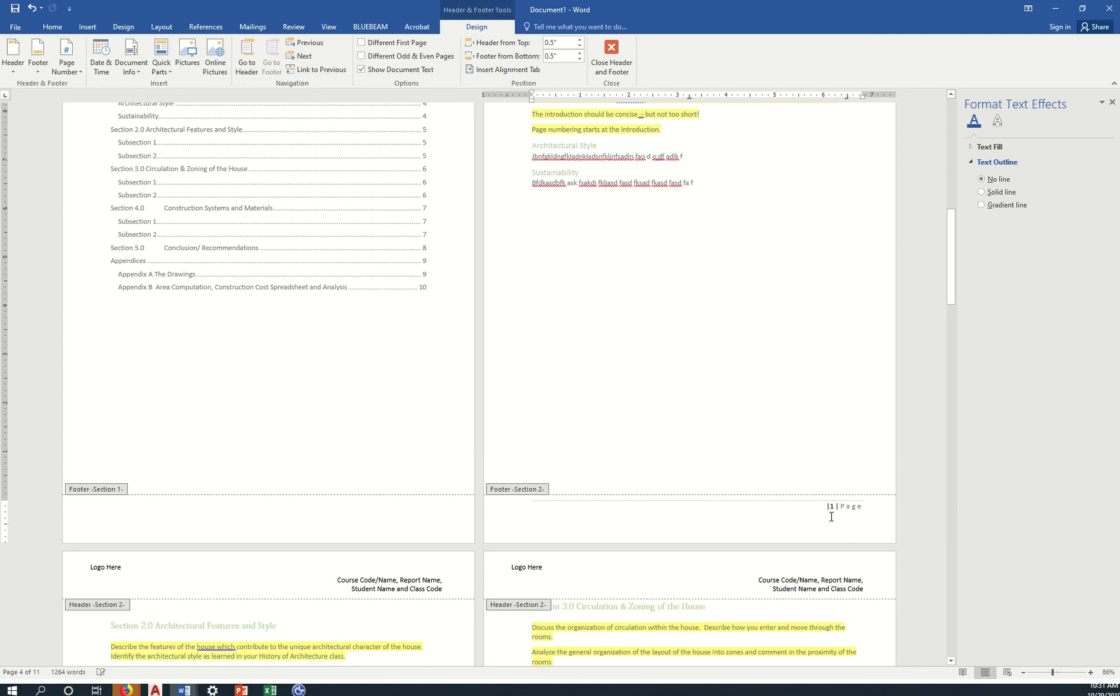
key(ctrl+v)
text(NOLASCO)
text(_)
text(R)
Leave the footer and rebuild the entire table of contents, 1.0 Introduction page 1 to Appendix B page 7.
scroll(682, 430, down, 12)
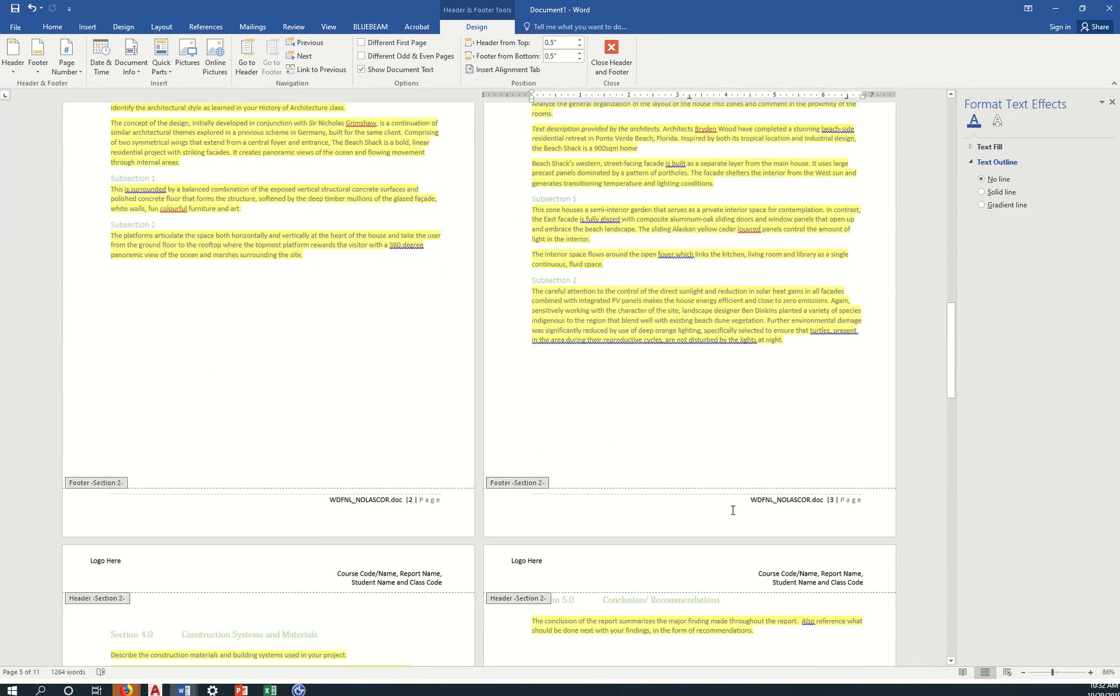
scroll(702, 493, up, 10)
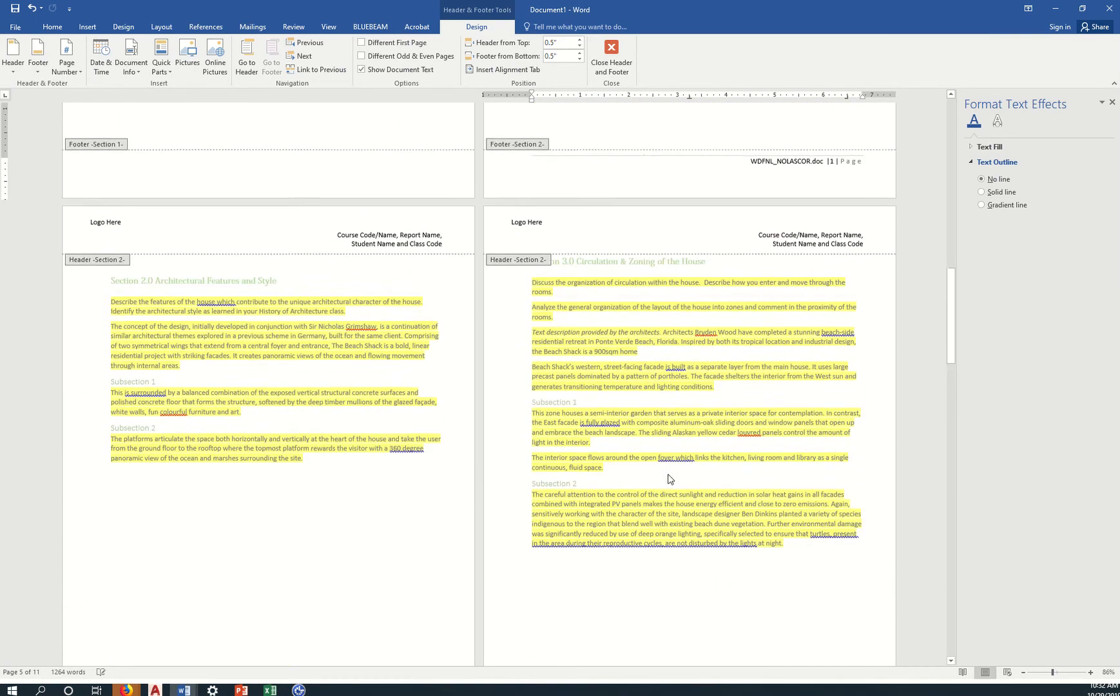
scroll(649, 455, up, 2)
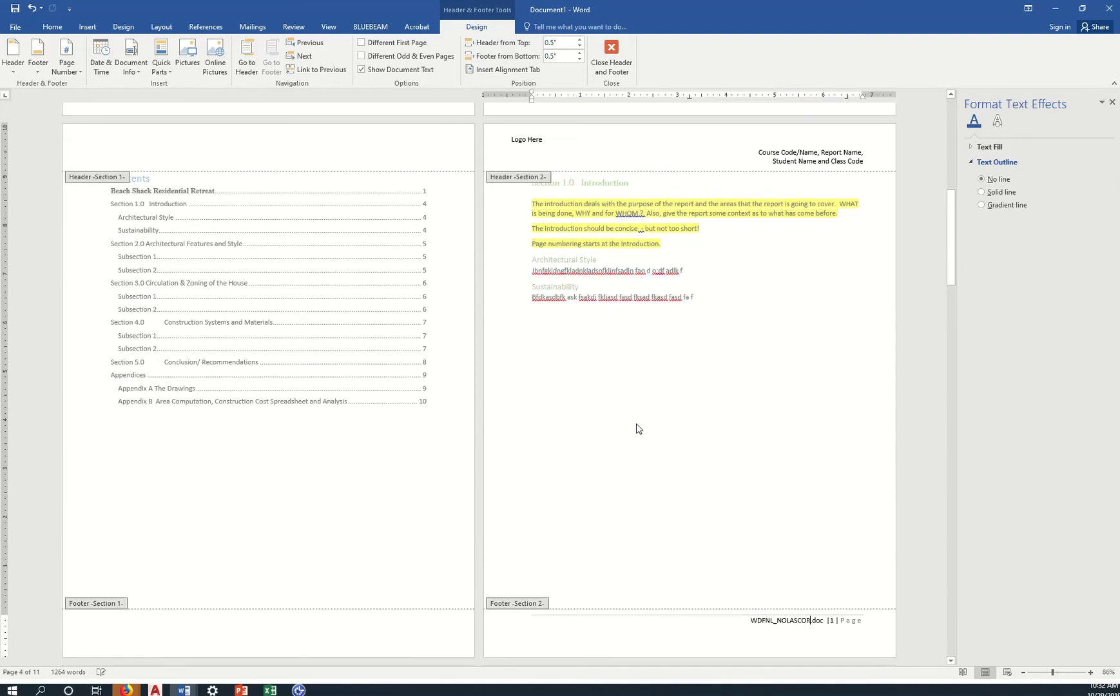
double_click(637, 426)
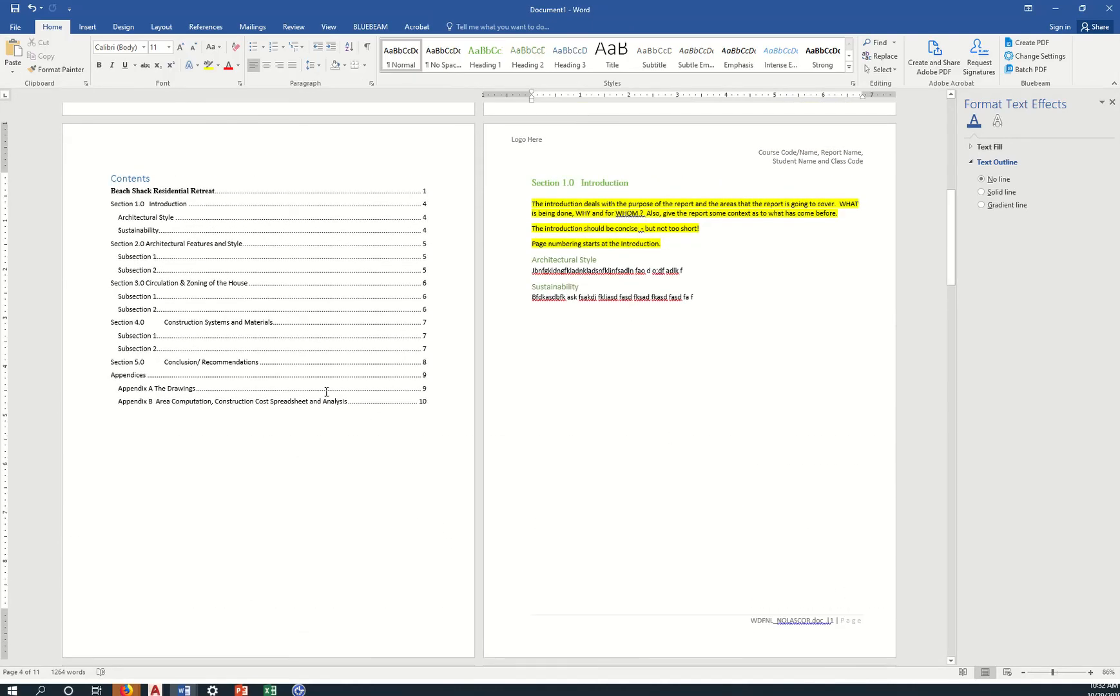
click(313, 325)
right_click(314, 325)
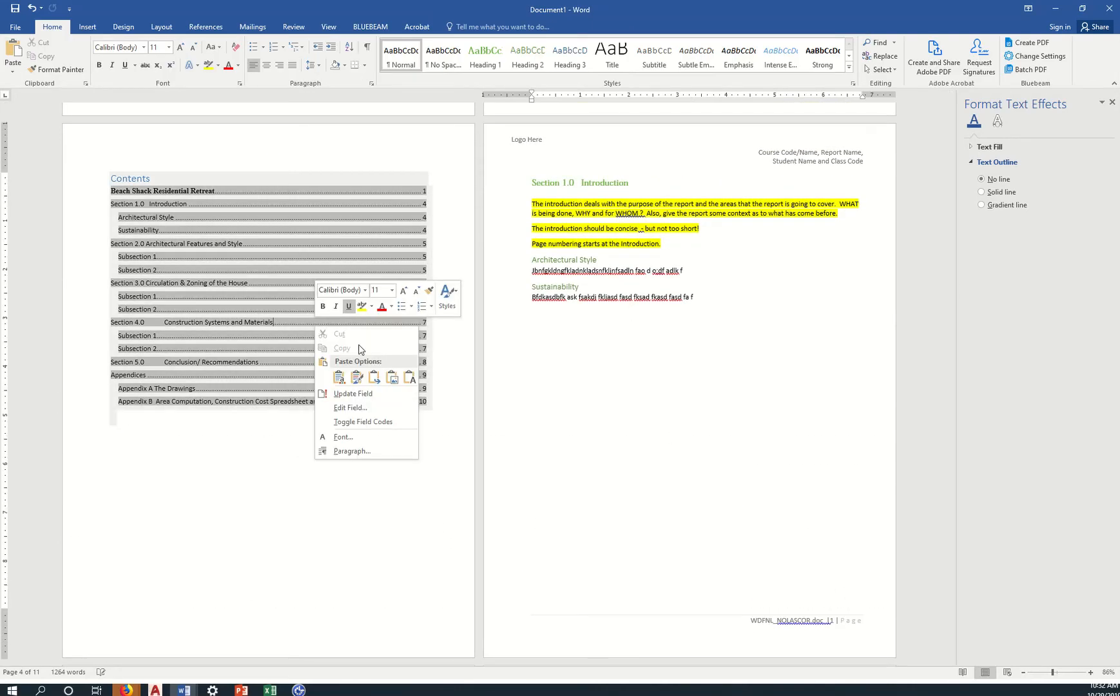
click(352, 394)
click(609, 323)
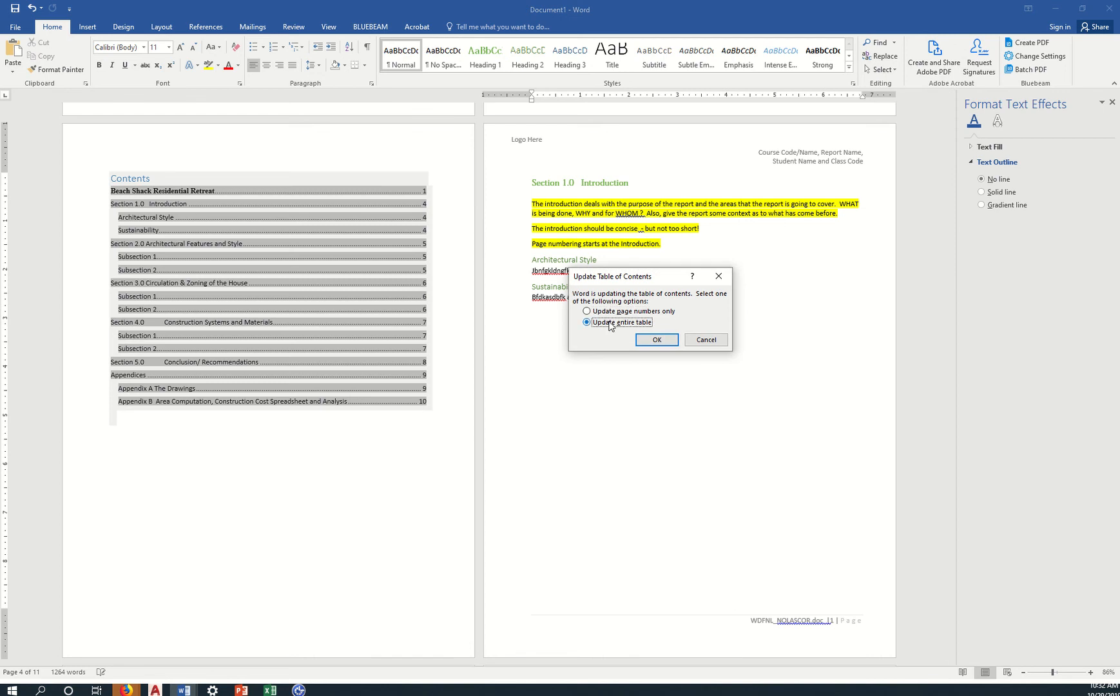
click(657, 339)
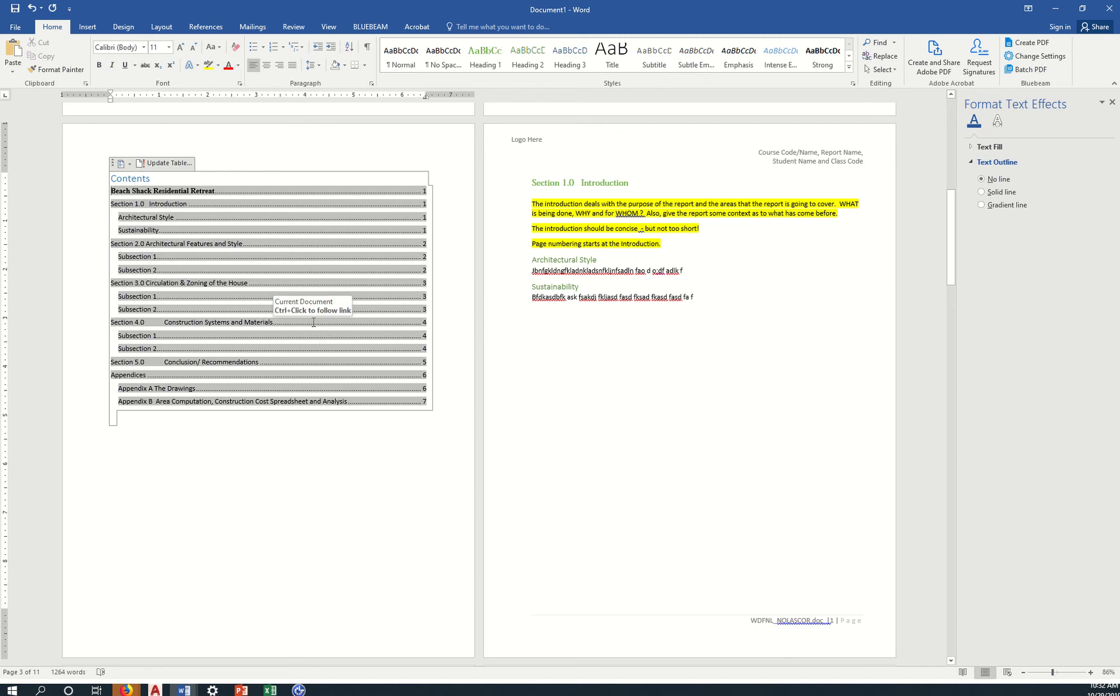
click(642, 384)
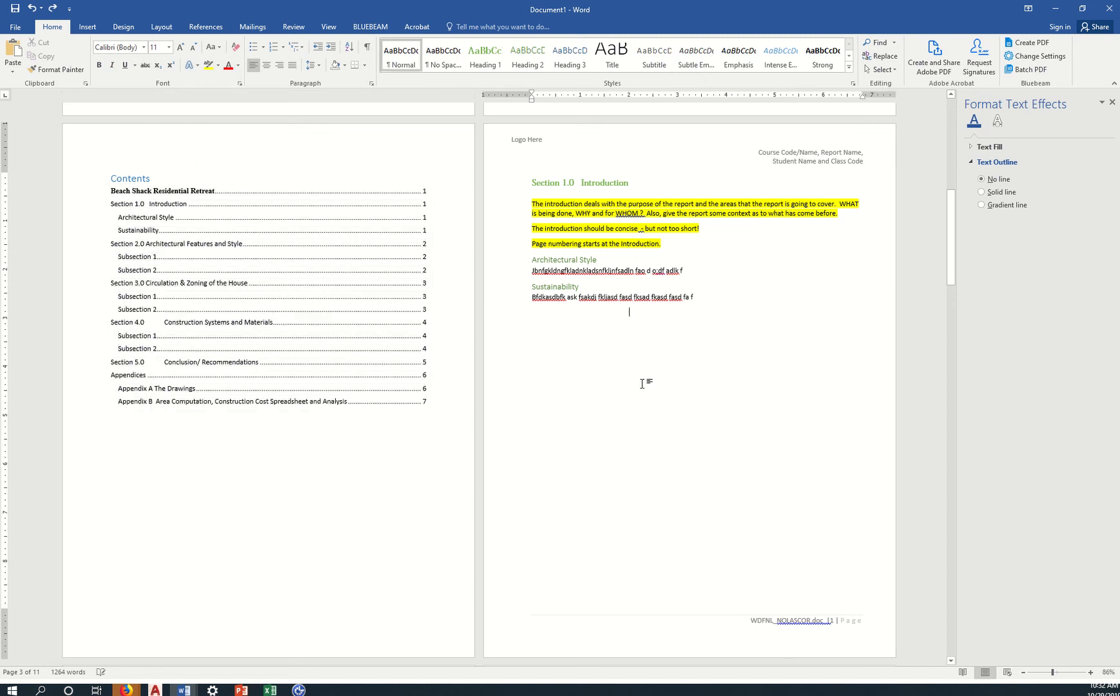
Save the report in the 2019F folder as the existing WDFNL file name with ' 2' appended.
key(ctrl+s)
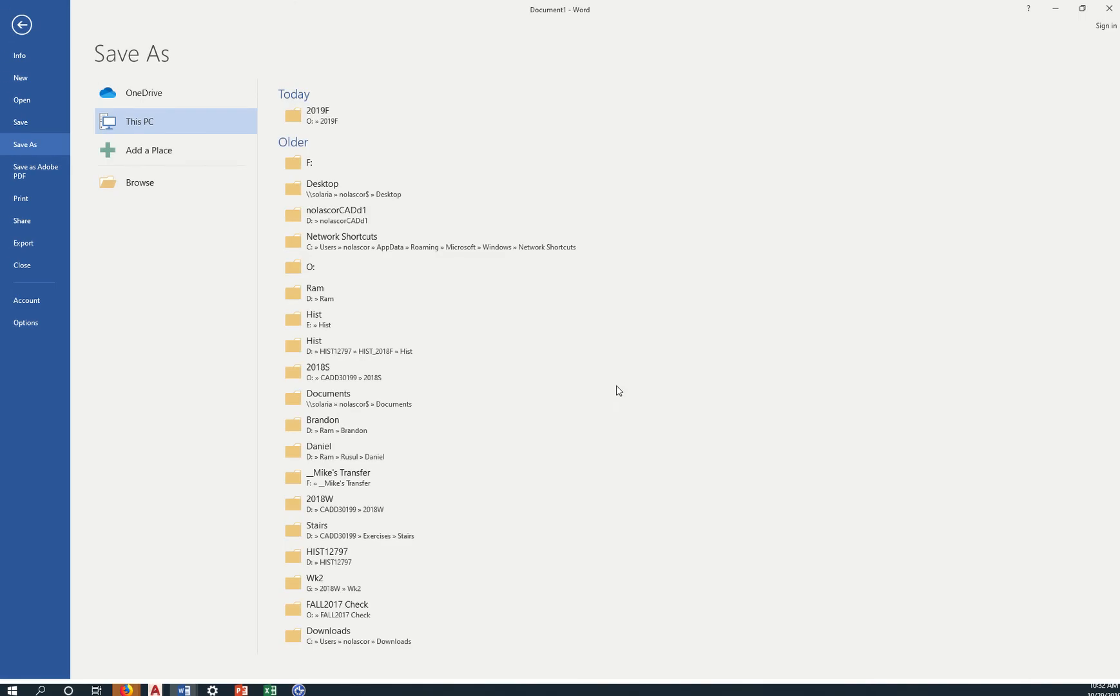
click(358, 126)
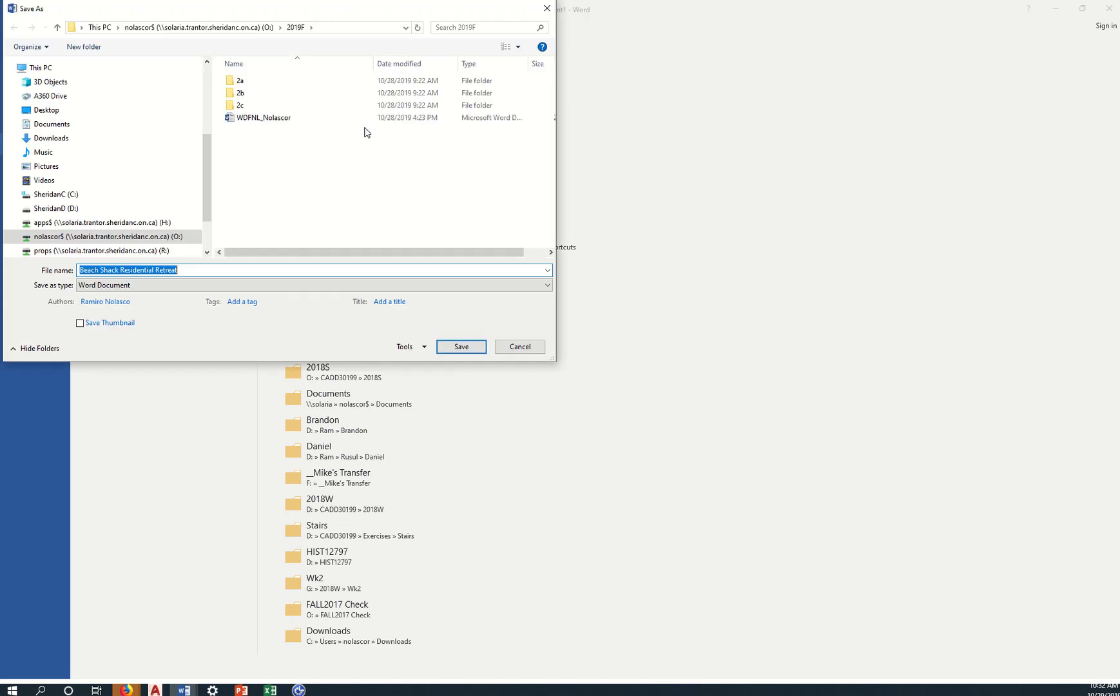
click(264, 118)
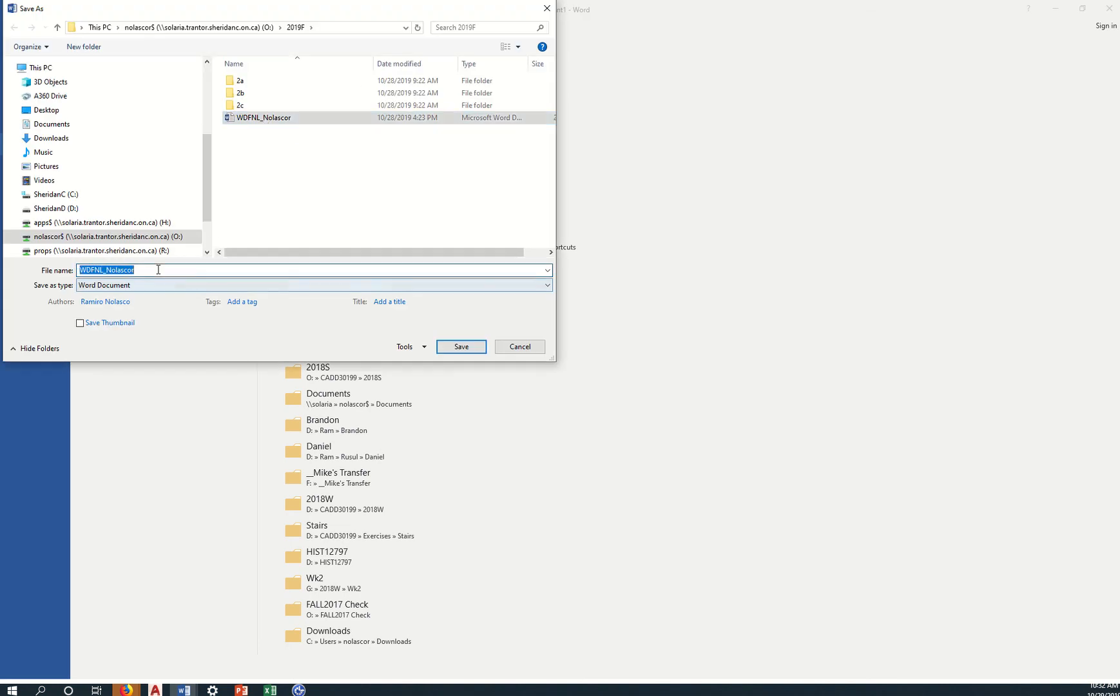
click(193, 274)
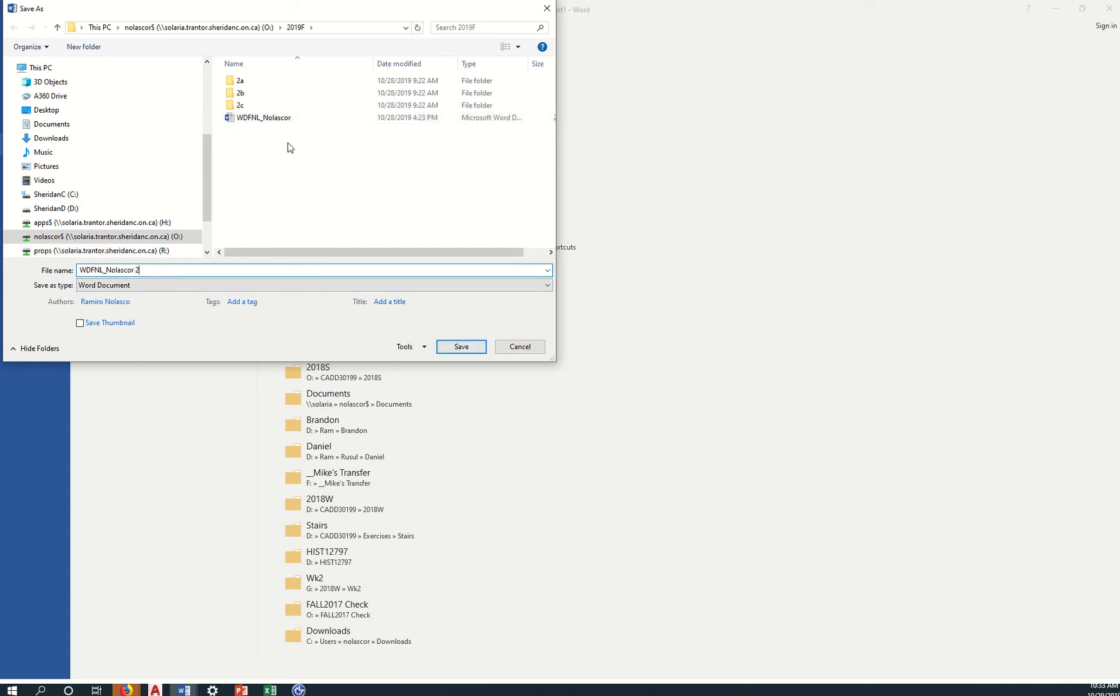
click(448, 349)
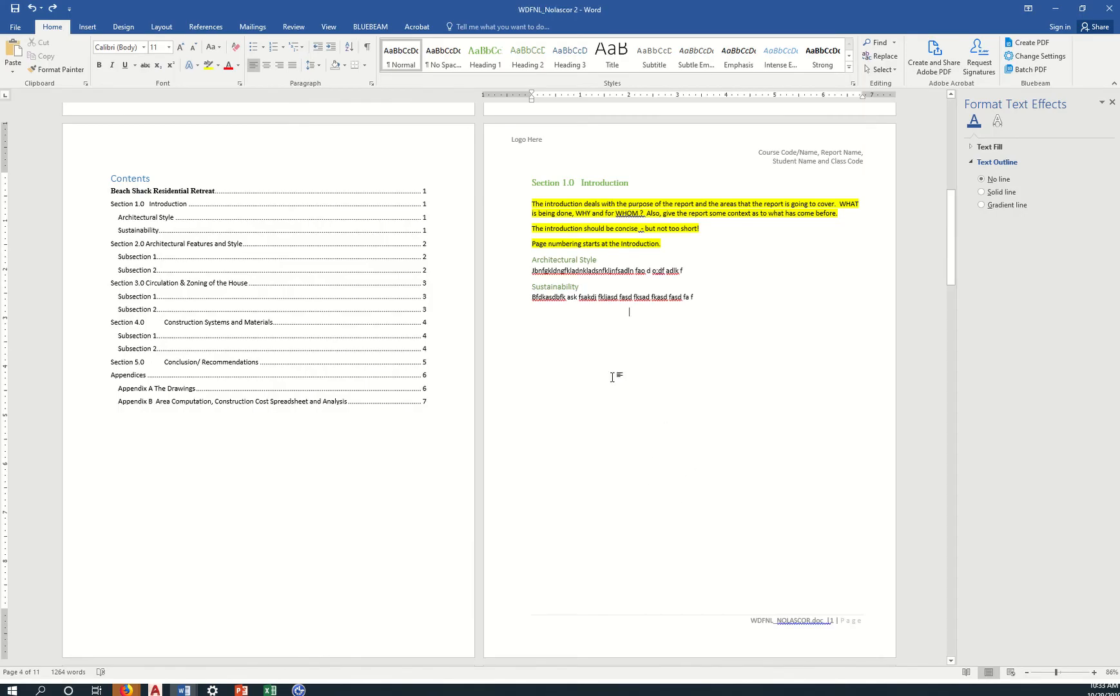
scroll(645, 483, down, 5)
scroll(589, 477, down, 4)
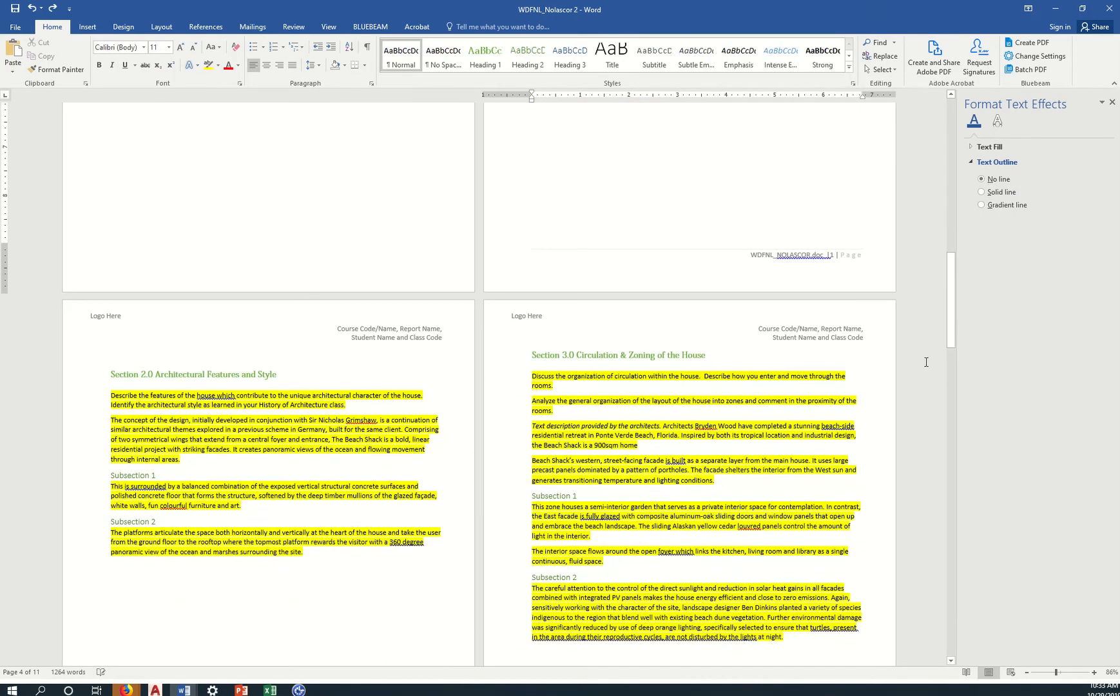
drag(951, 338, 969, 149)
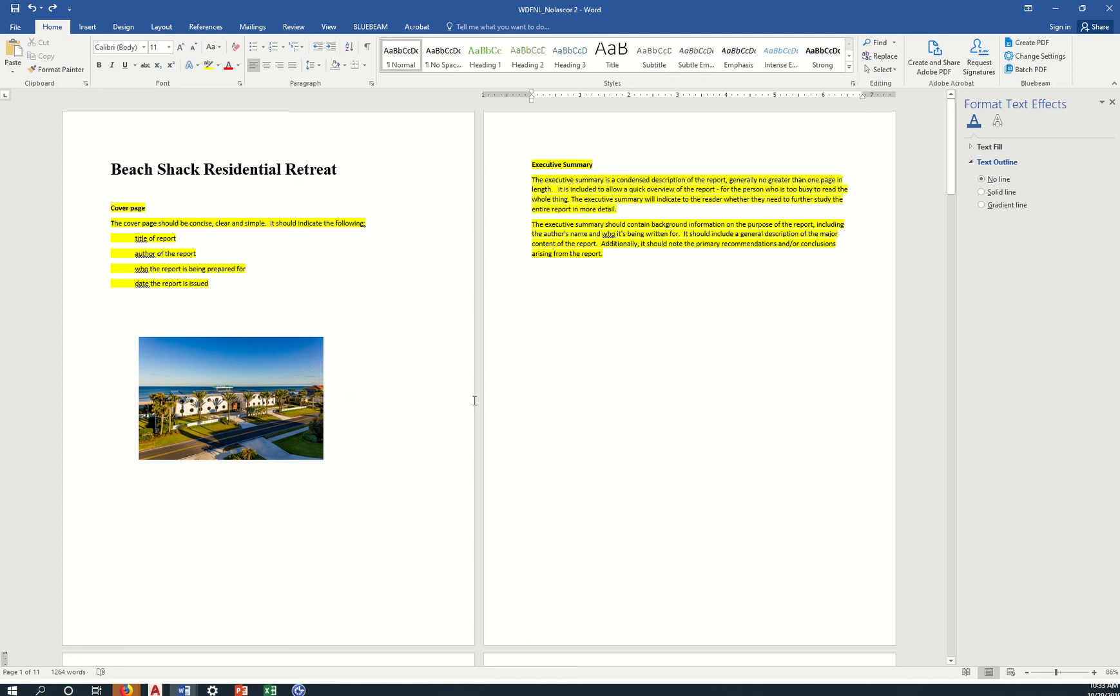
scroll(646, 475, down, 4)
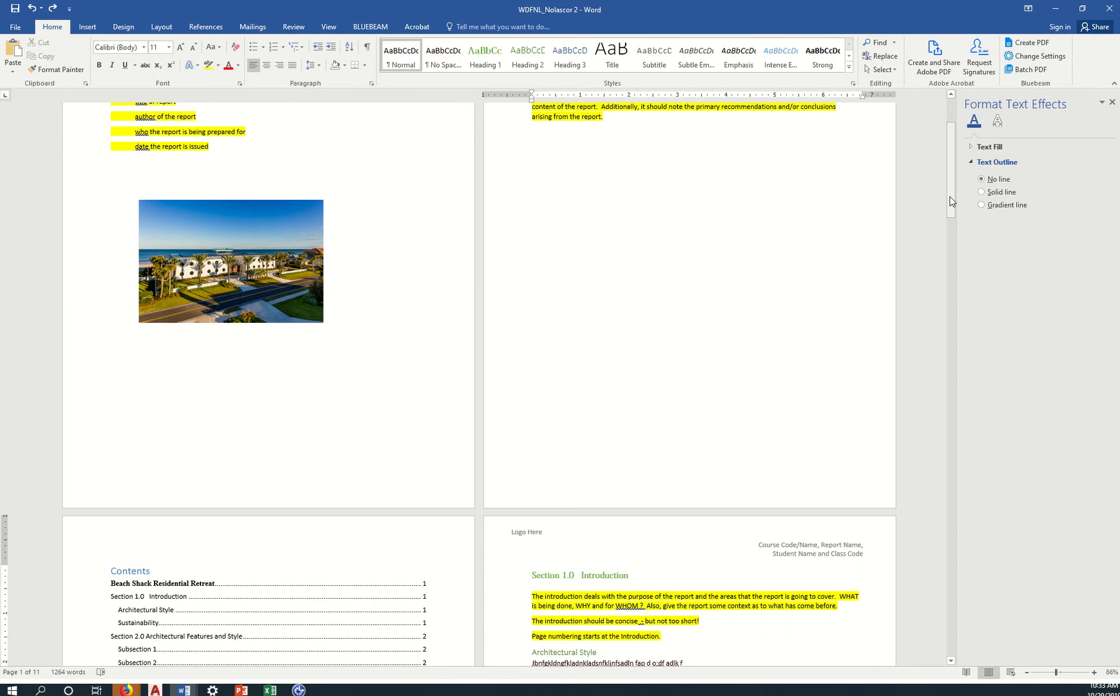
drag(950, 202, 964, 126)
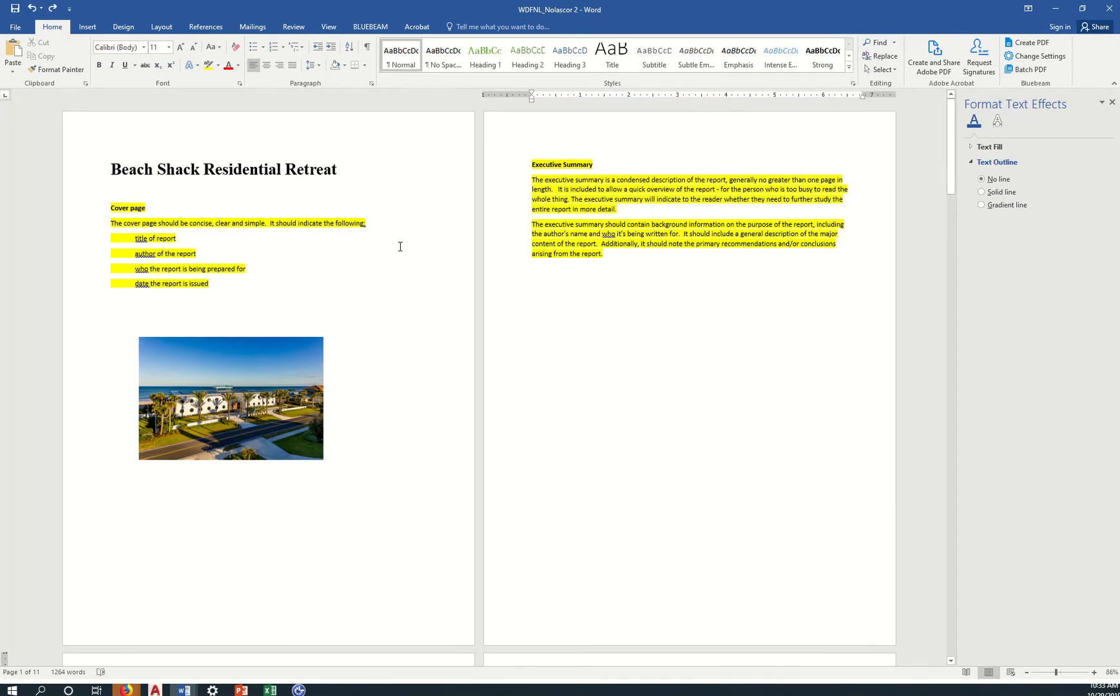